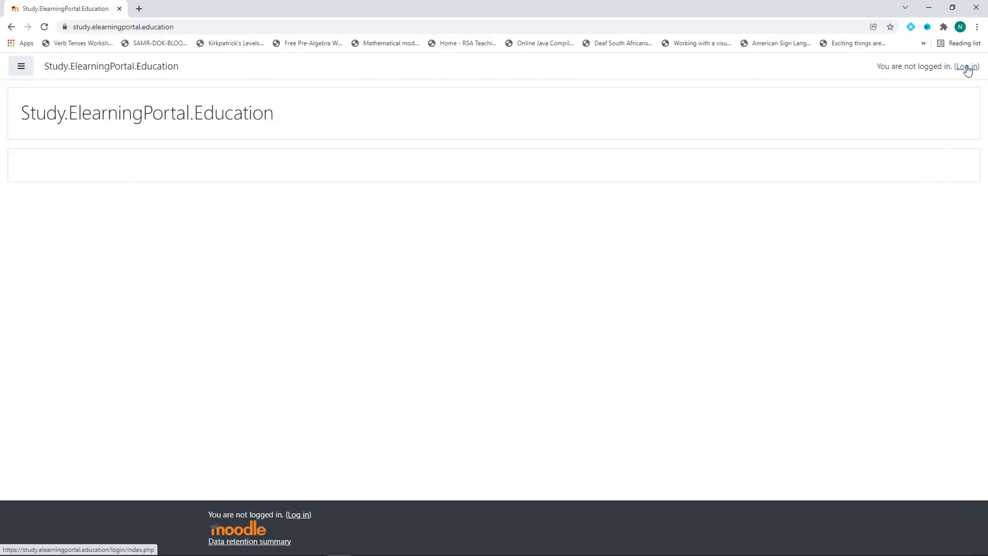
Step: Log in with the parent's username and password, dismissing the save-password prompt
left_click(961, 67)
type("james")
key("Tab")
type("************")
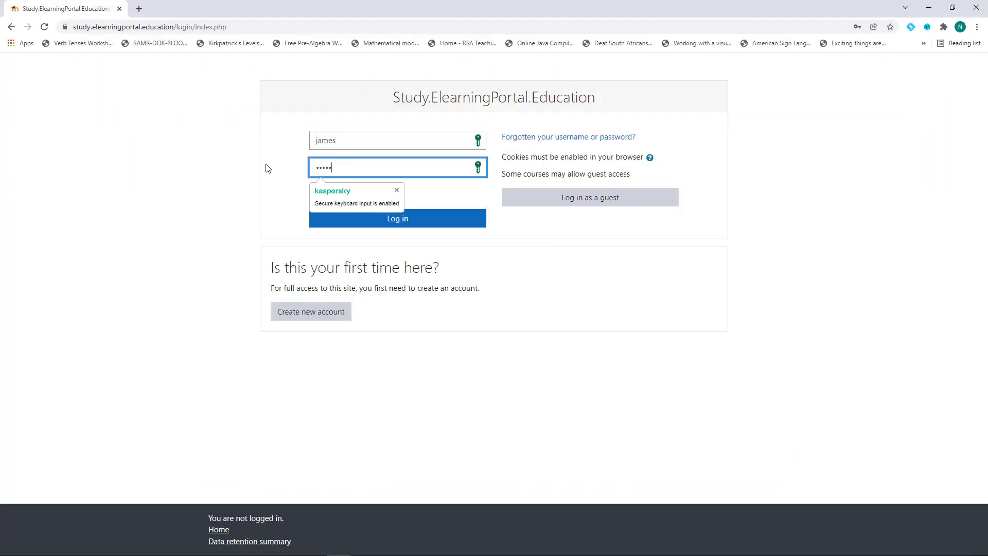
left_click(408, 221)
left_click(798, 192)
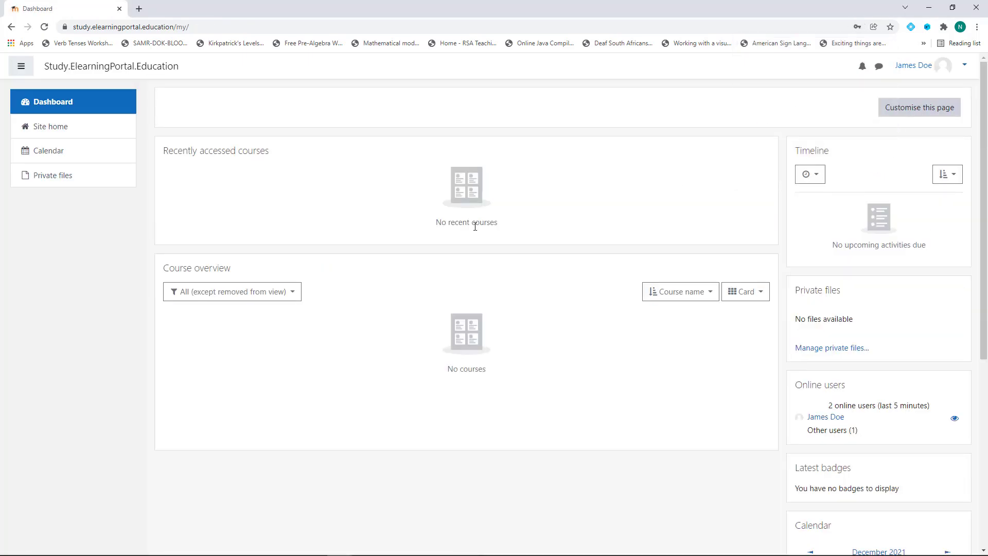
Step: On Site home, open the child's profile from the My Children block
left_click(58, 127)
left_click(829, 186)
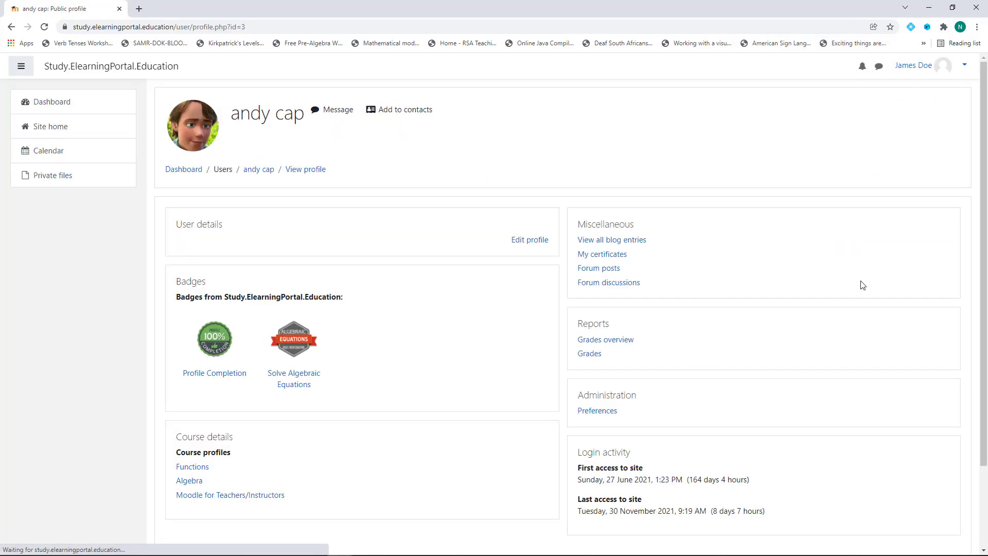
scroll(329, 411, "down", 3)
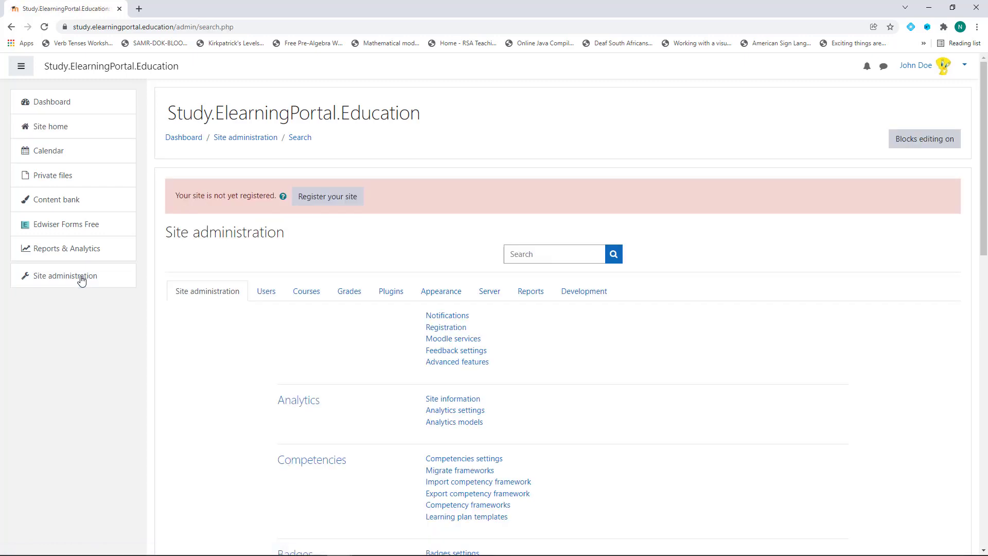
Step: Under the Users section, go to Define roles and begin adding a new role
left_click(266, 290)
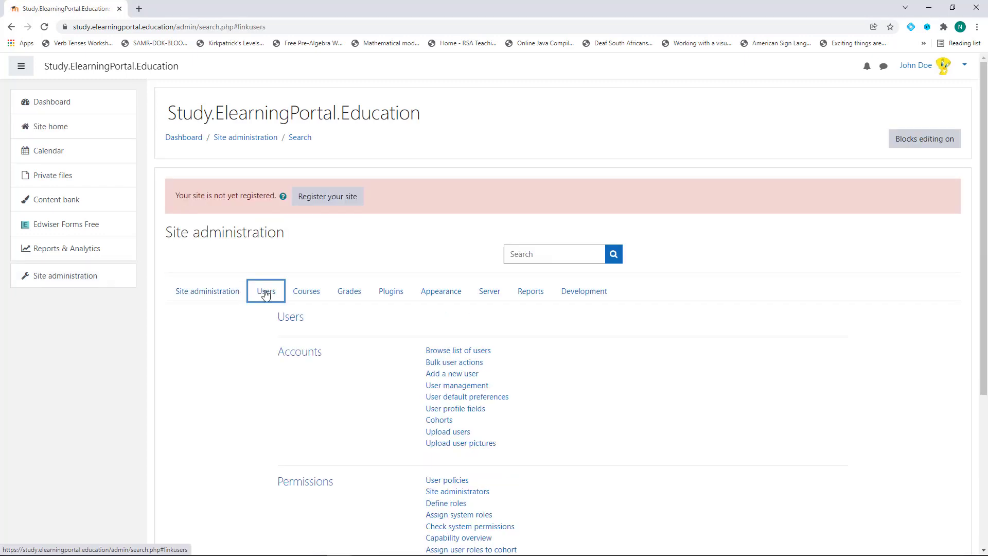
scroll(258, 379, "down", 2)
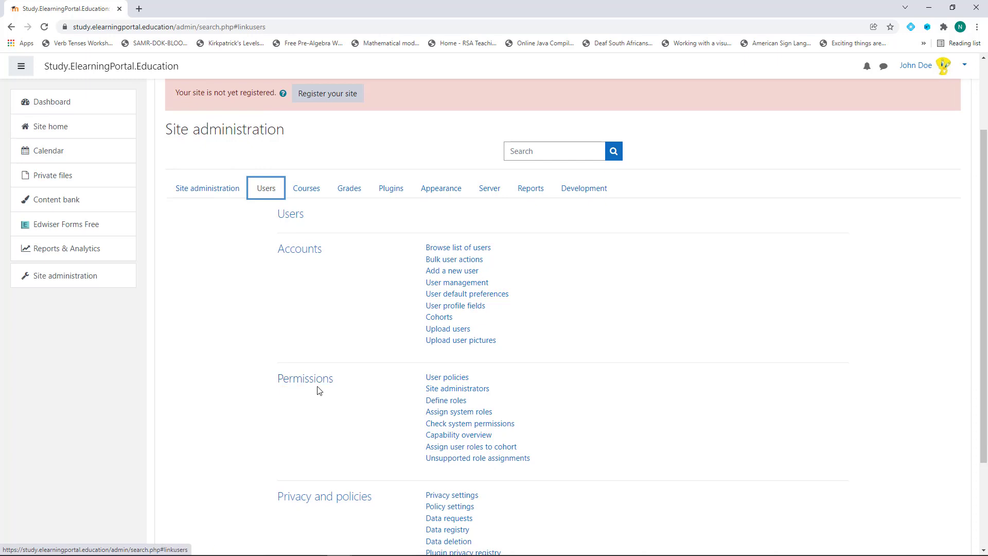
left_click(445, 401)
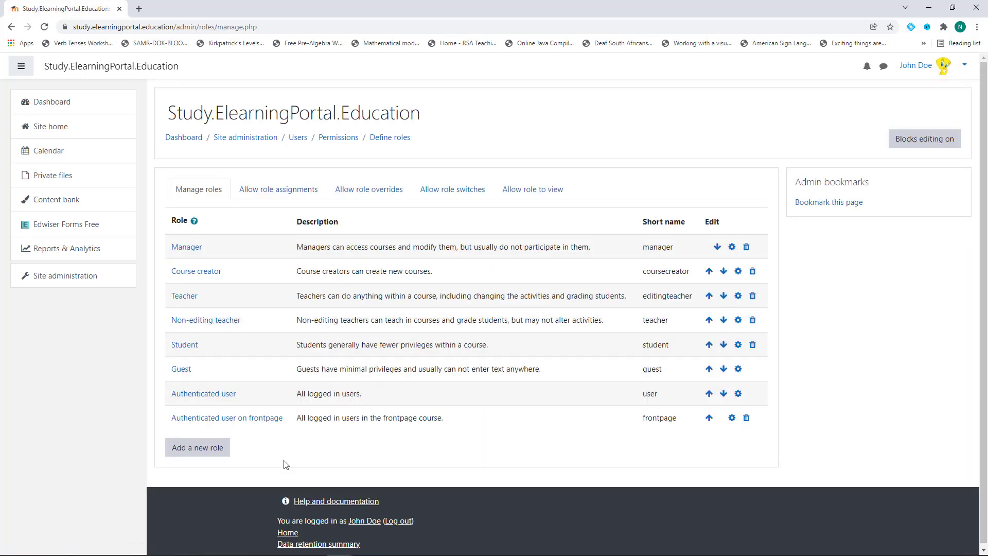
left_click(206, 453)
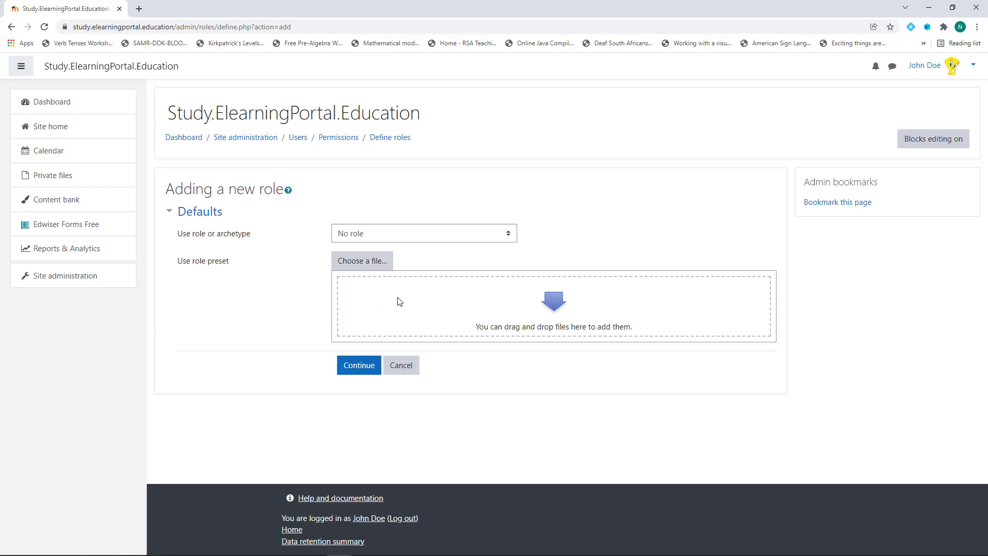
Step: Set the role's short name and custom full name to Parent/Guardian/Mentor/Tutor
left_click(359, 369)
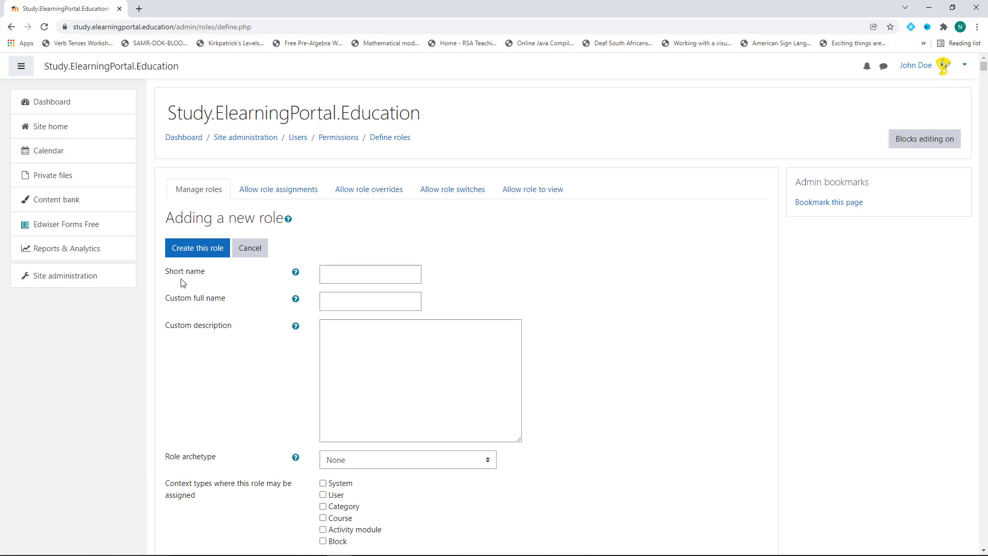
left_click(343, 277)
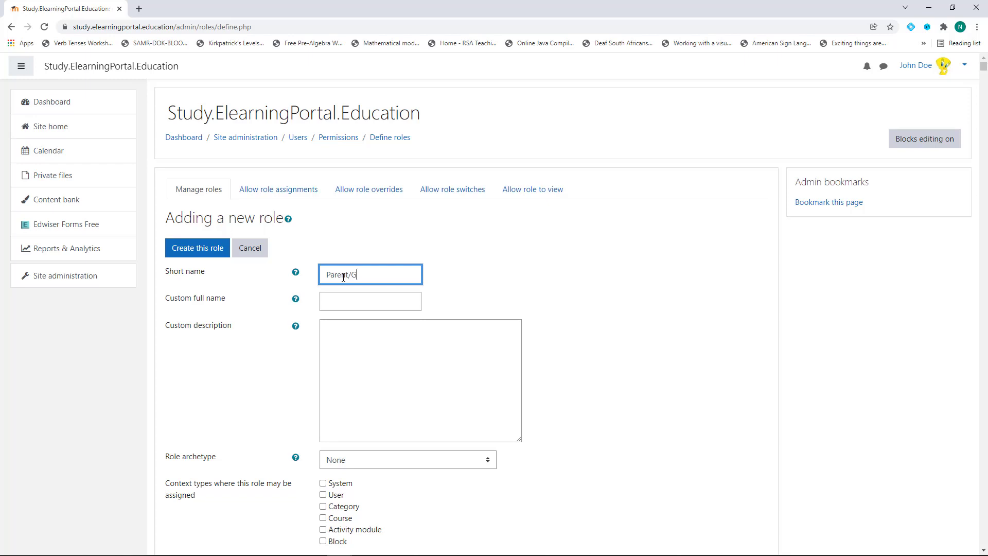
type("Parent/Guardian")
type("/Men")
type("tor/Tutor")
left_click(360, 304)
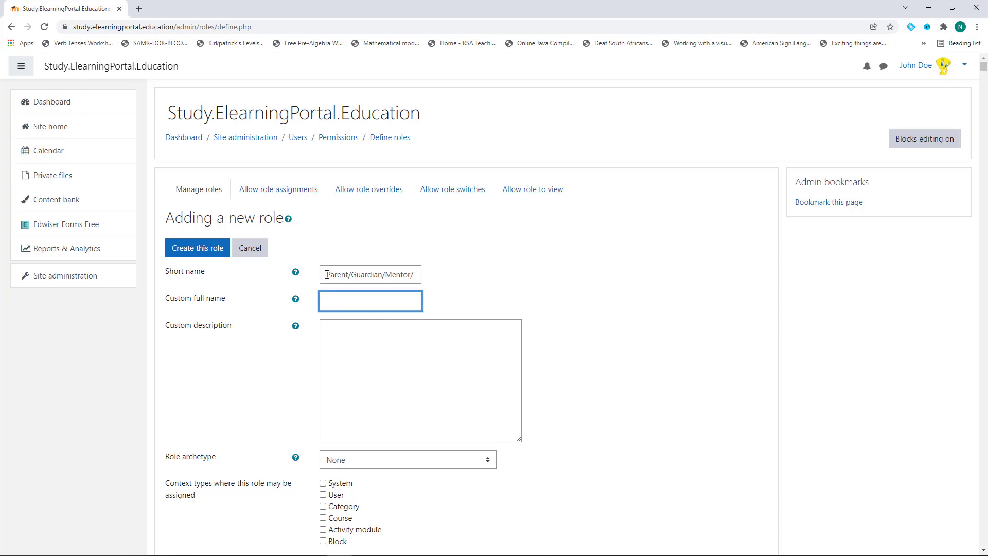
left_click_drag(327, 274, 455, 278)
key("ctrl+c")
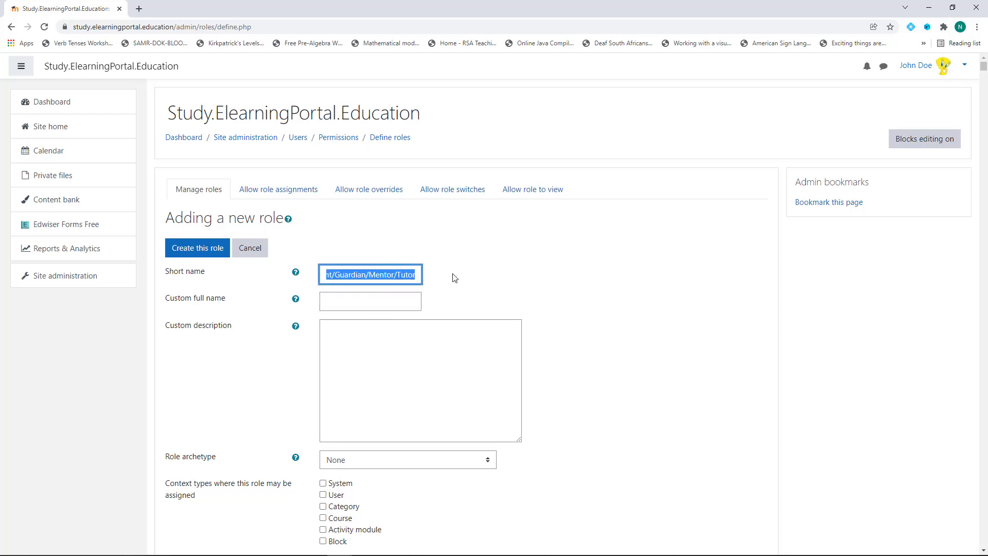
left_click(365, 301)
key("ctrl+v")
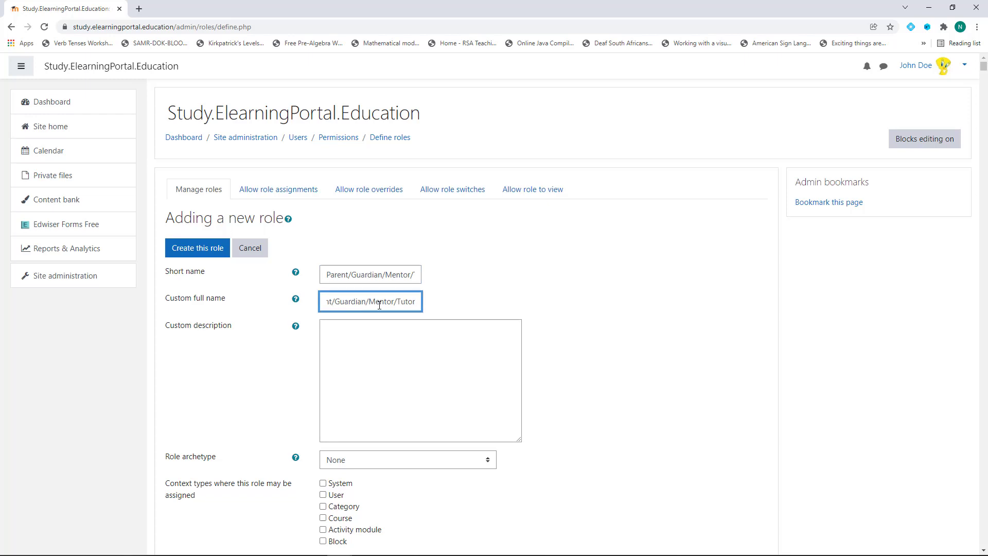
Step: Use Parent/Guardian/Mentor/Tutor as the description and allow the User context type
left_click(364, 342)
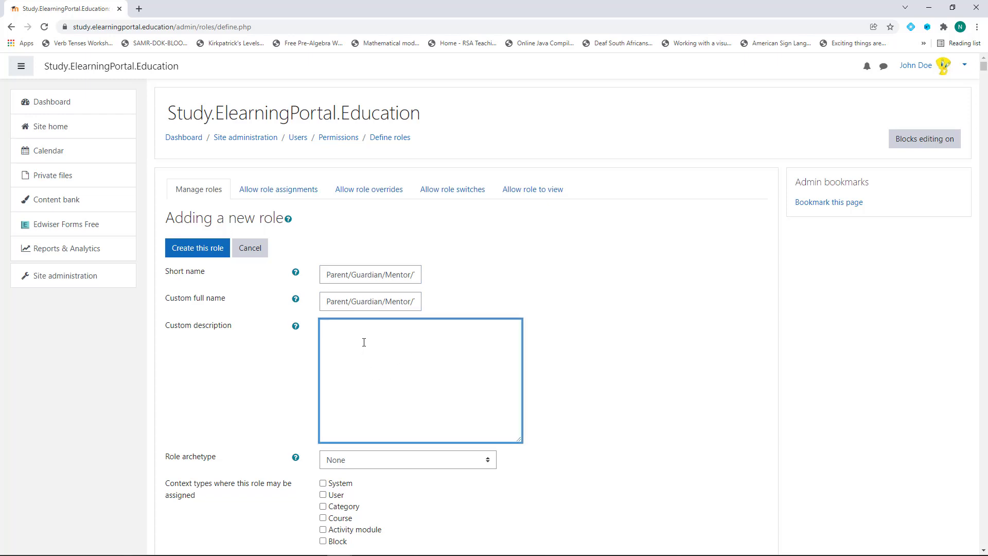
key("ctrl+v")
scroll(230, 388, "down", 3)
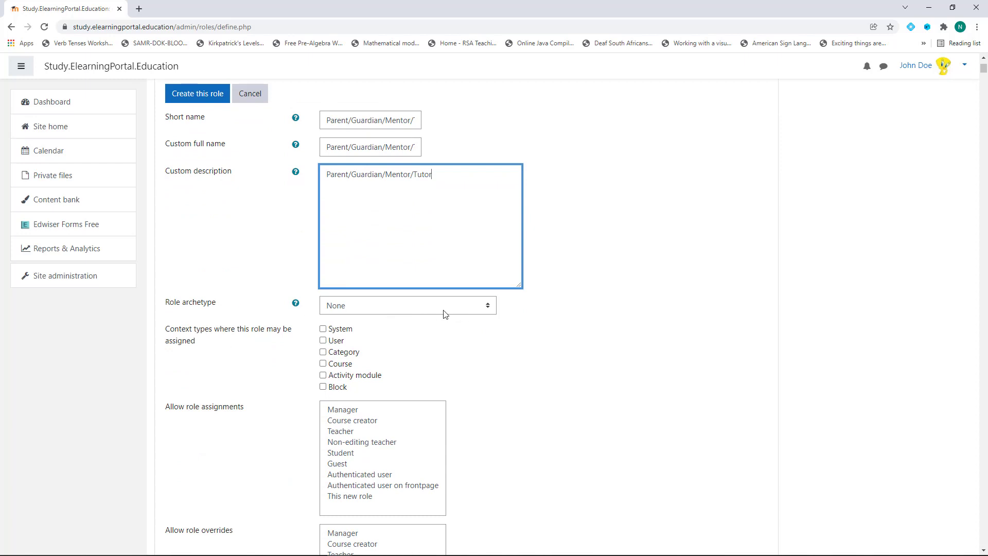
scroll(445, 314, "up", 1)
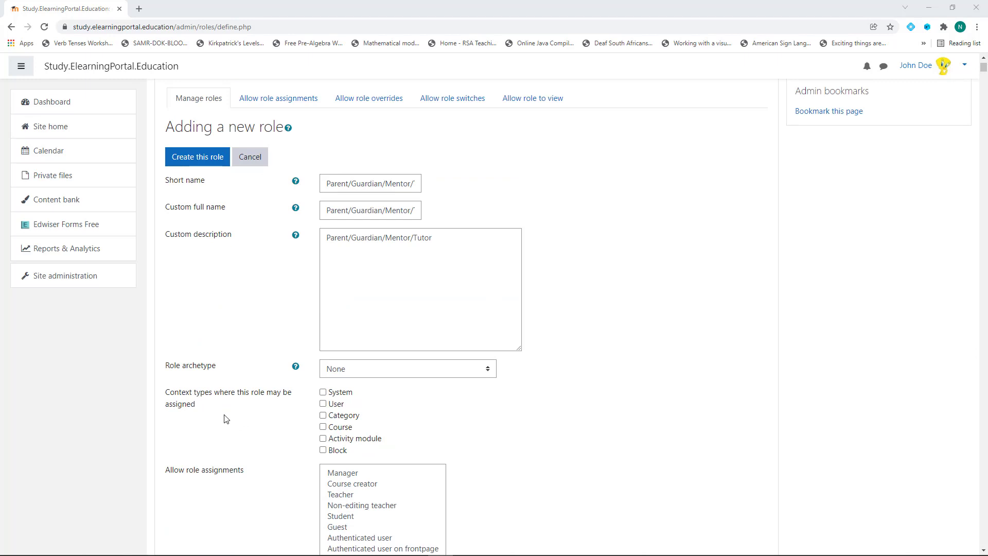
left_click(323, 404)
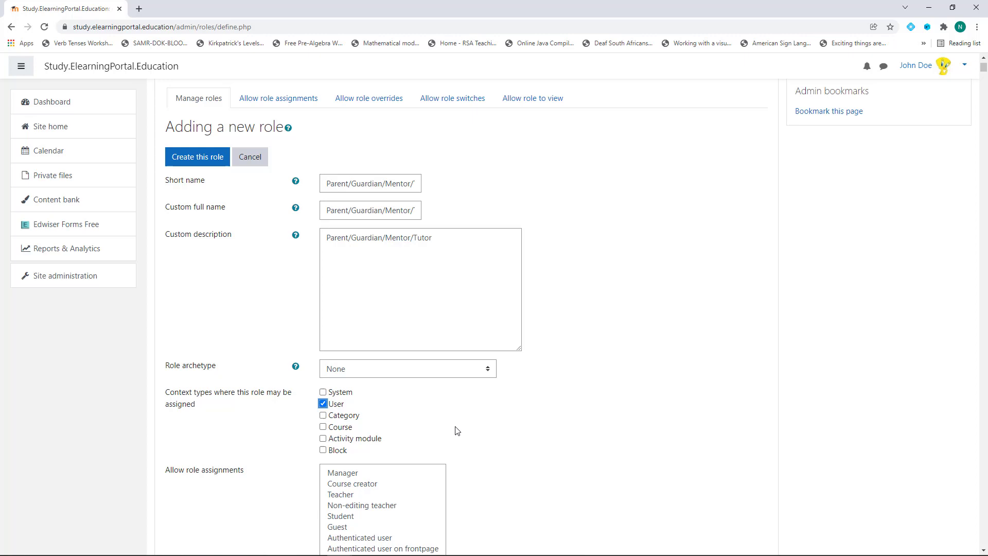
Step: Filter the capabilities by 'moodle/user' and scroll to the User and Course sections
scroll(476, 425, "down", 3)
scroll(478, 425, "down", 8)
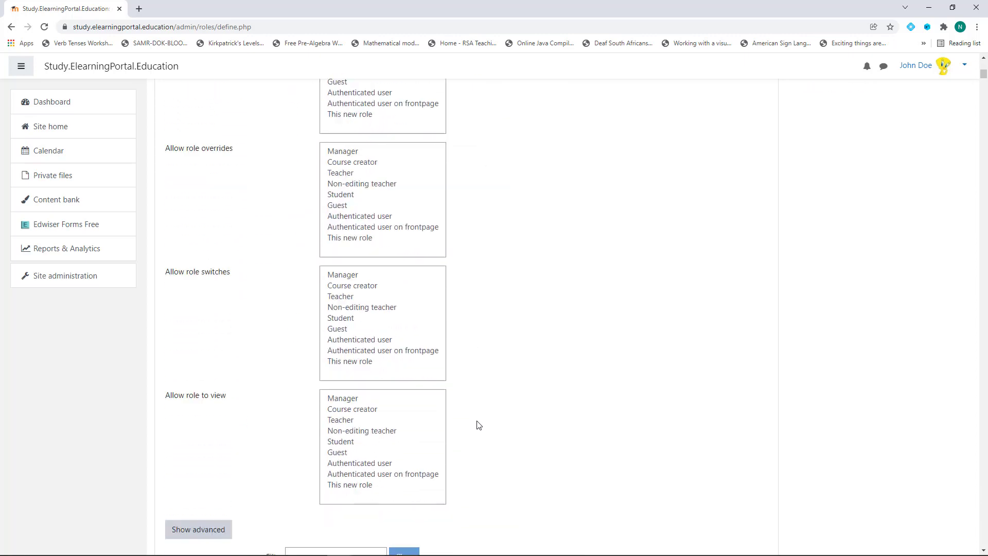
left_click(322, 332)
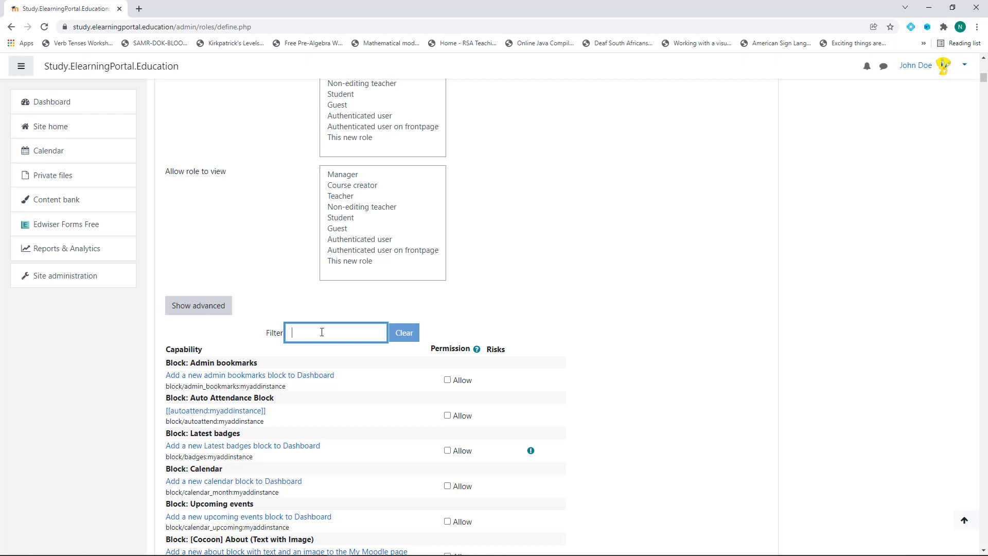
scroll(328, 332, "down", 1)
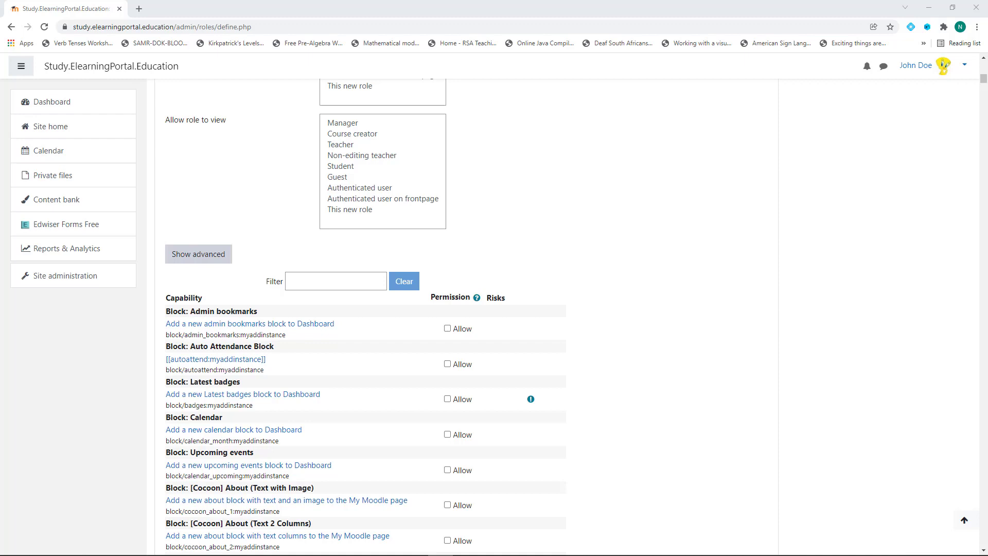
left_click(318, 280)
type("moo")
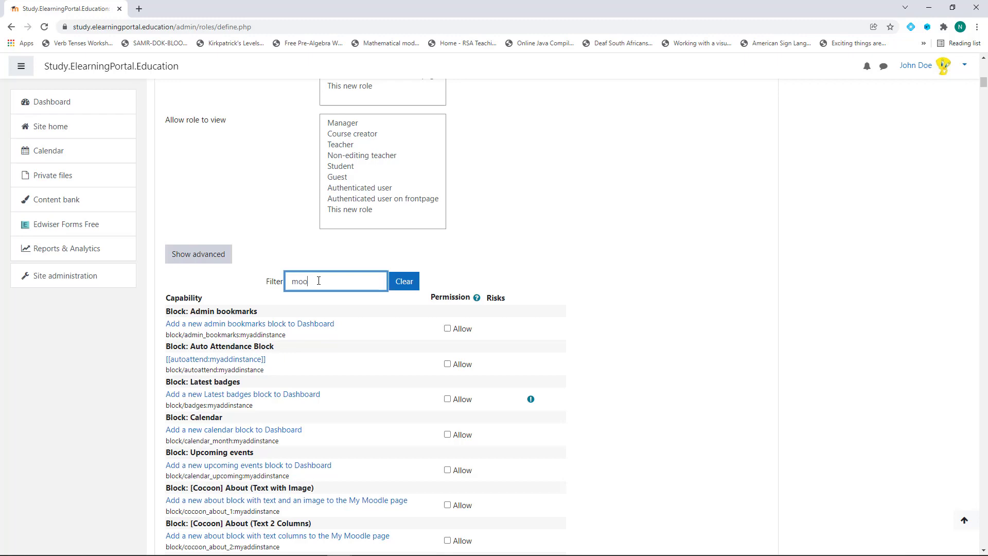
type("dle")
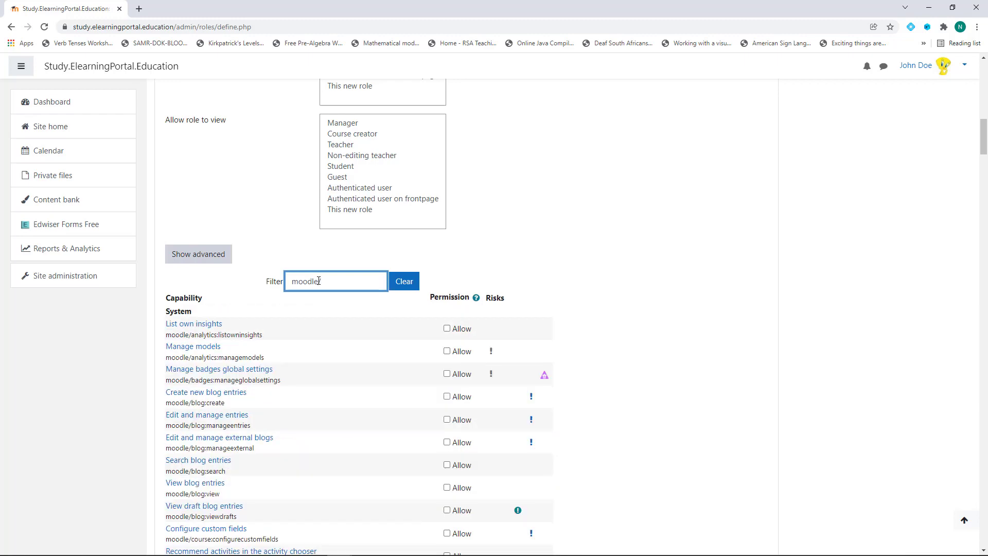
type("/user")
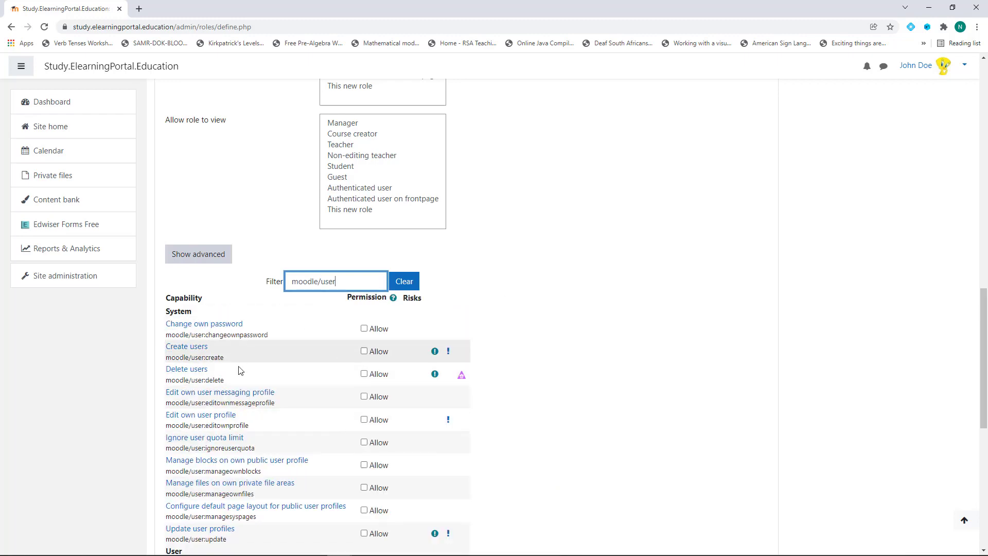
scroll(265, 368, "down", 2)
scroll(252, 369, "down", 3)
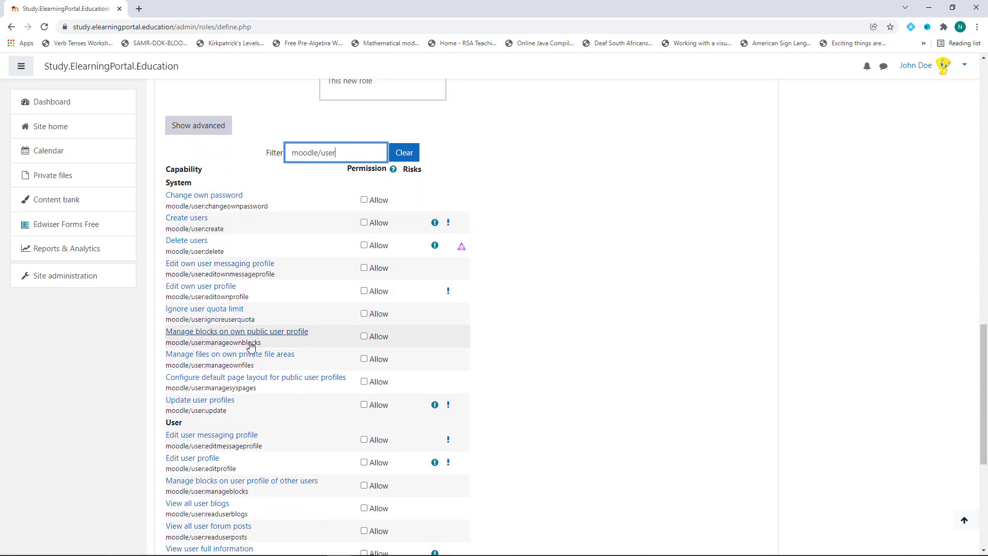
scroll(252, 368, "down", 1)
scroll(250, 376, "up", 4)
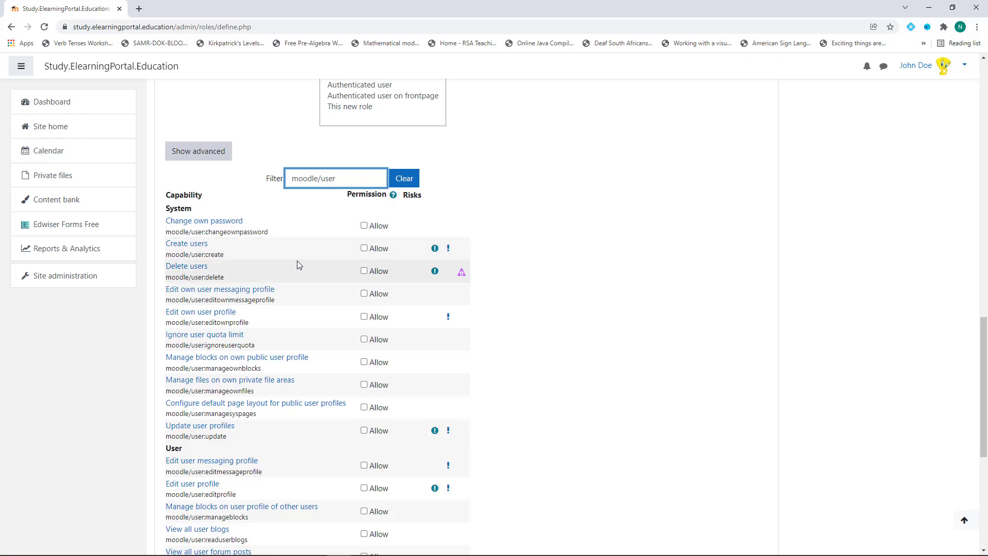
scroll(297, 261, "down", 4)
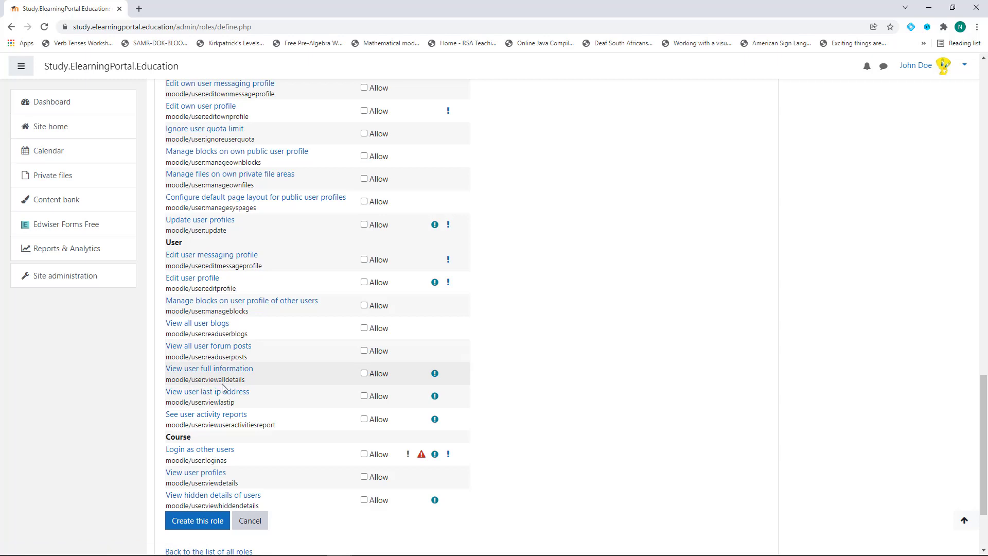
Step: Allow viewing user full information, activity reports, user profiles and hidden user details
left_click(364, 372)
scroll(304, 383, "down", 1)
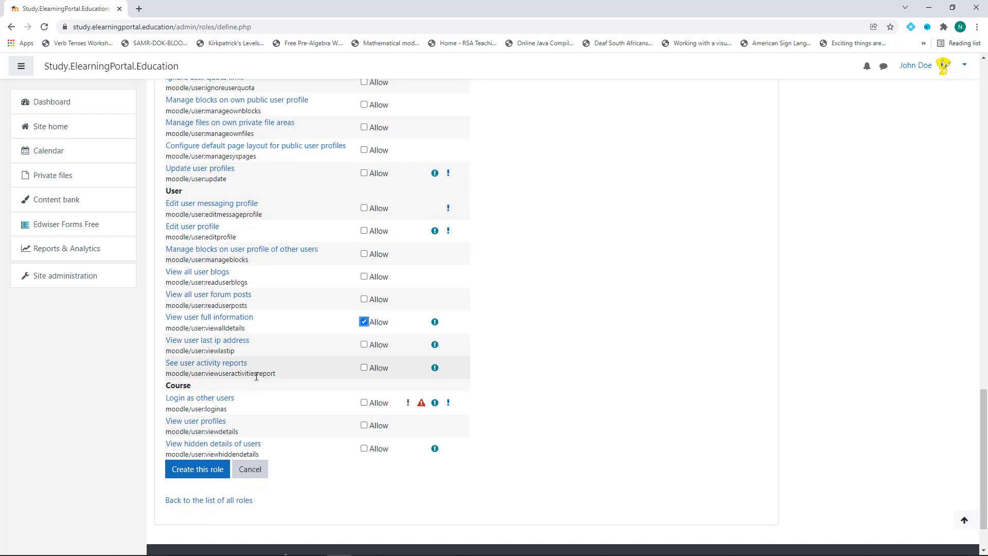
left_click(364, 369)
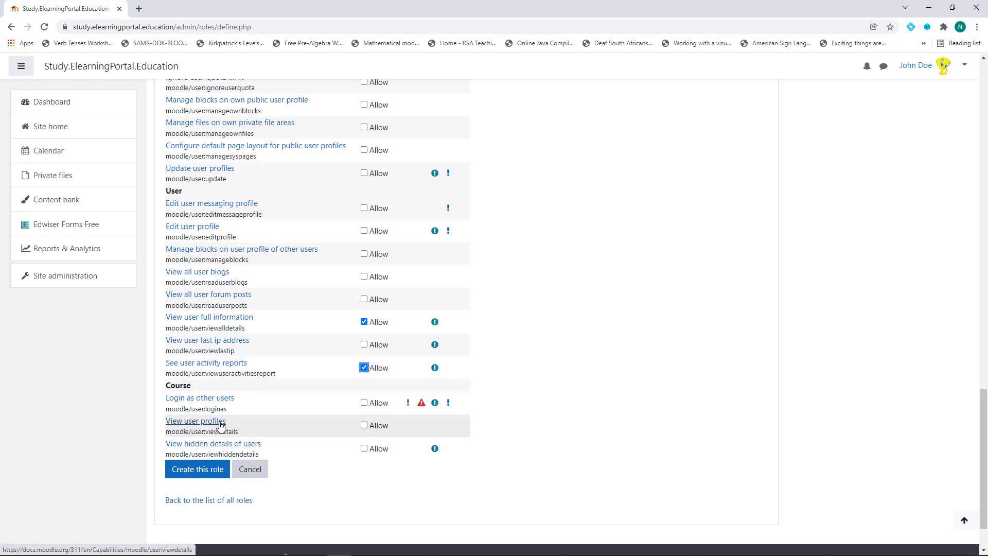
left_click(364, 425)
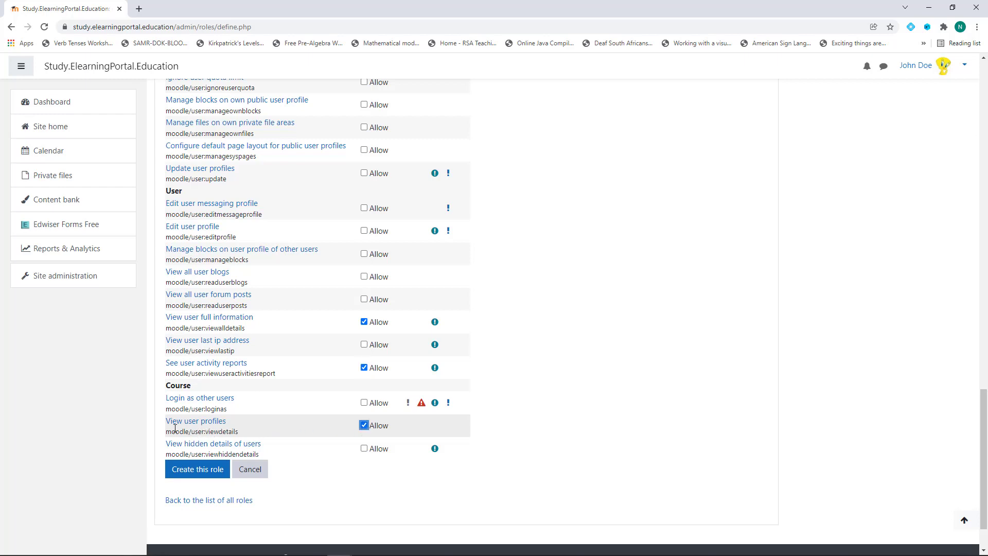
left_click(364, 448)
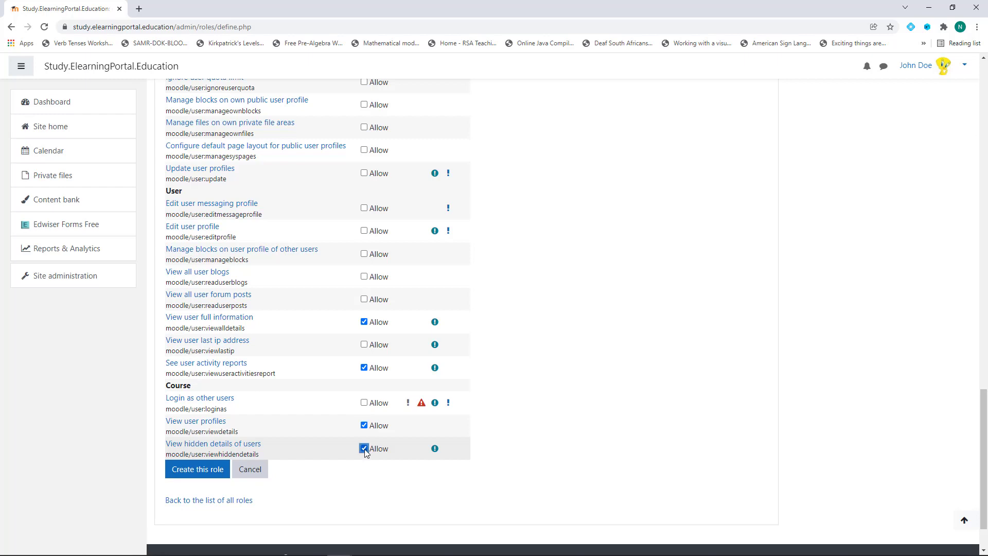
Step: Allow editing user profiles and viewing all user blogs and forum posts
scroll(238, 374, "up", 1)
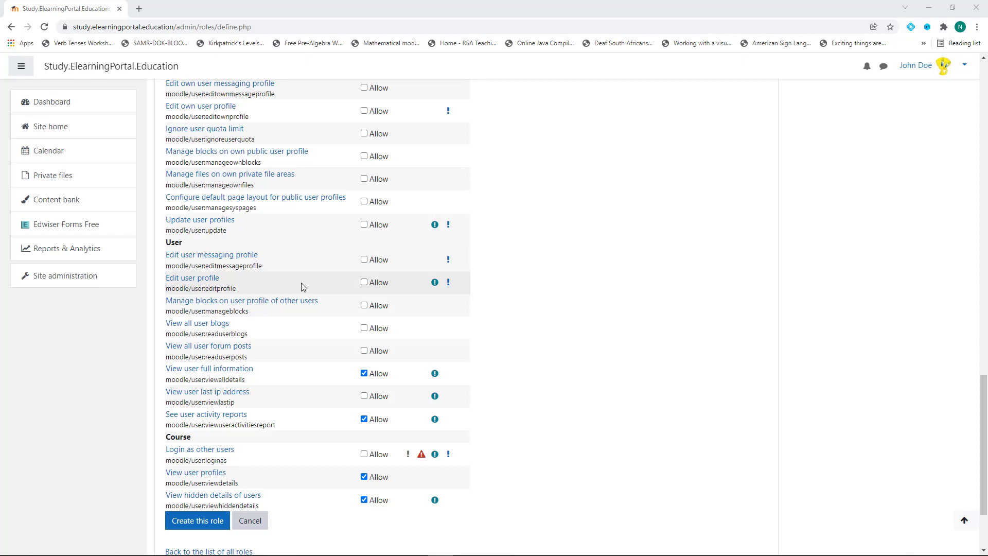
left_click(364, 282)
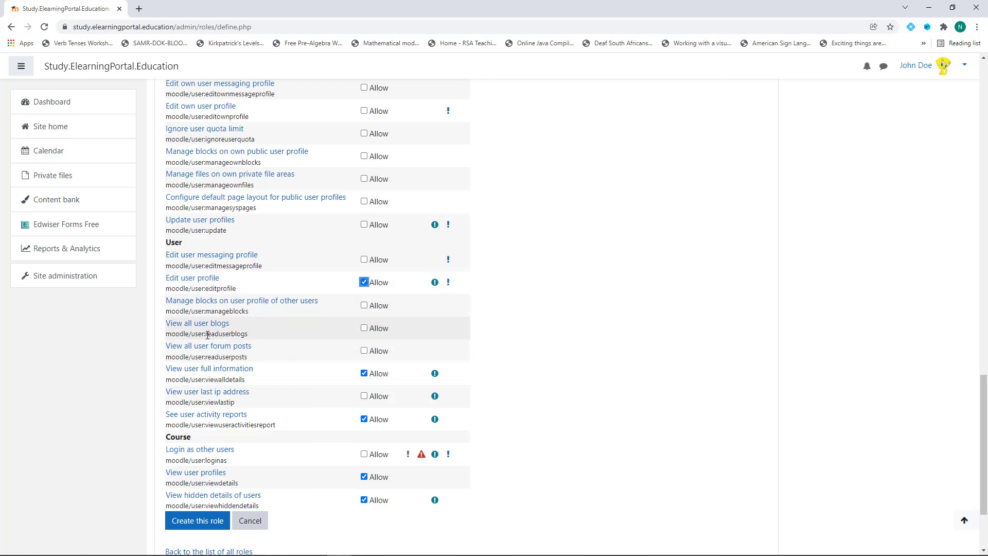
left_click(364, 328)
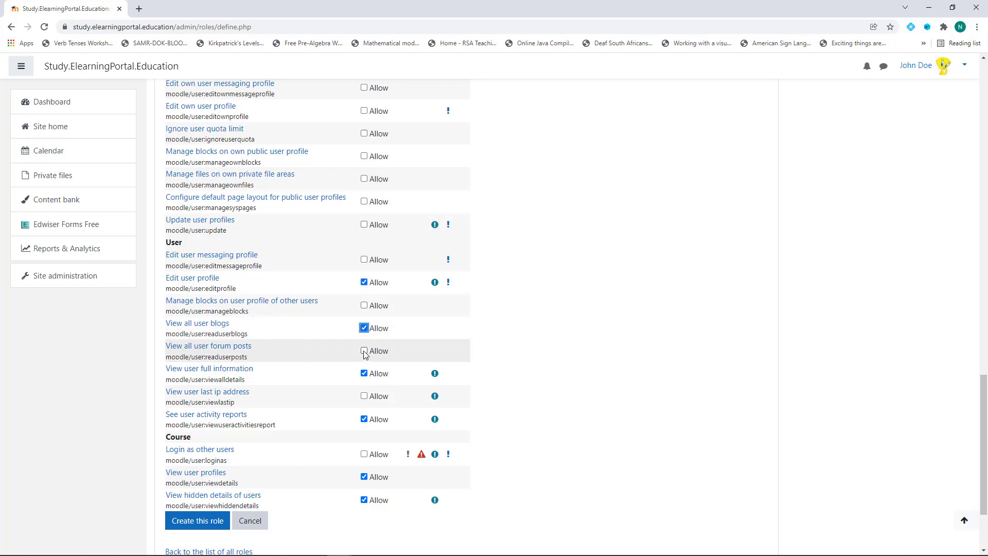
left_click(364, 351)
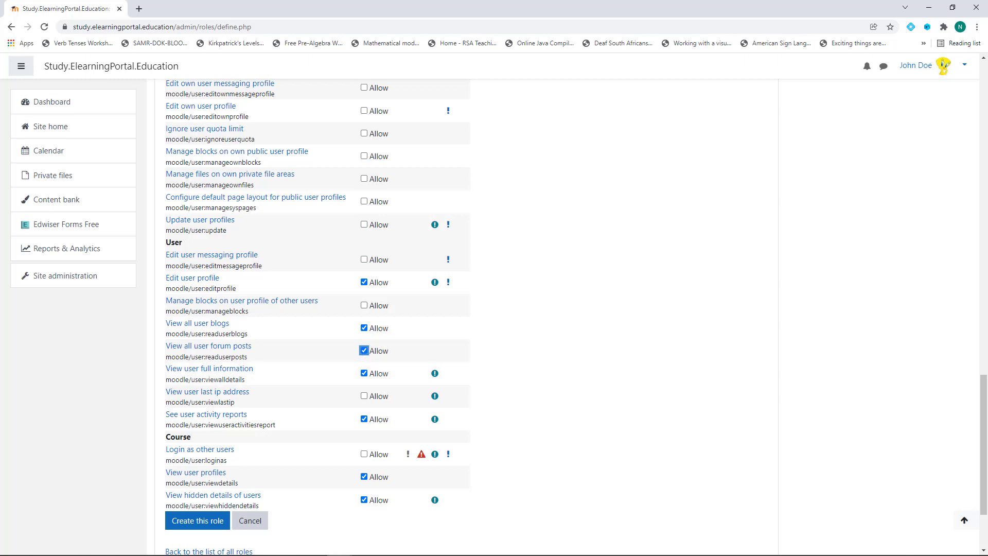
scroll(312, 309, "up", 4)
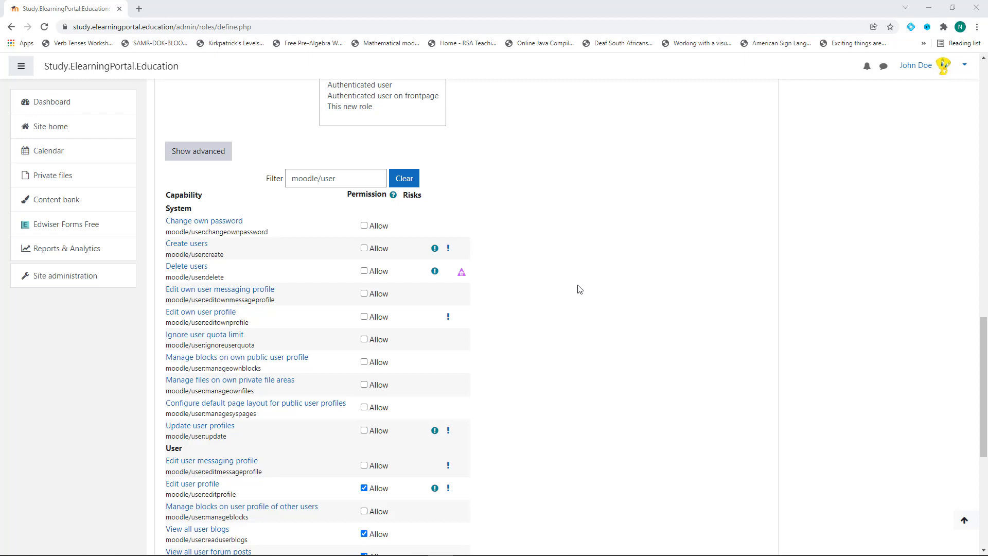
Step: Filter by tool/policy, allow 'Agree to the policies', and create the role
left_click_drag(344, 178, 282, 177)
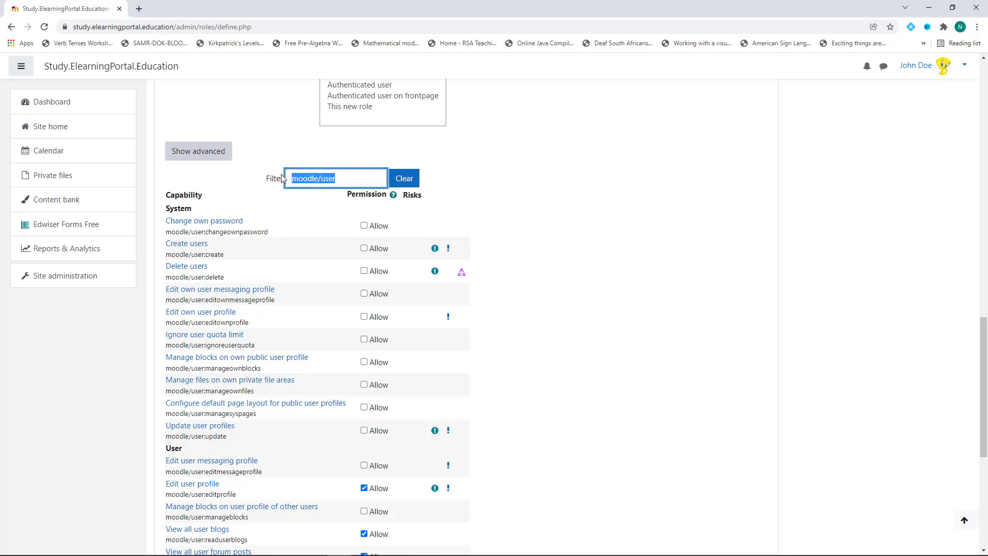
type("tool/")
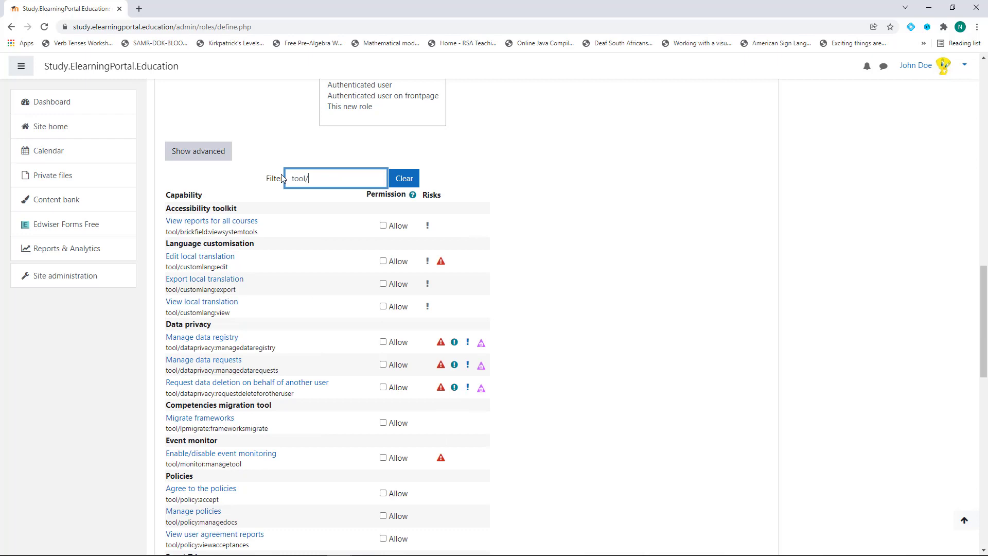
type("policy")
left_click(283, 179)
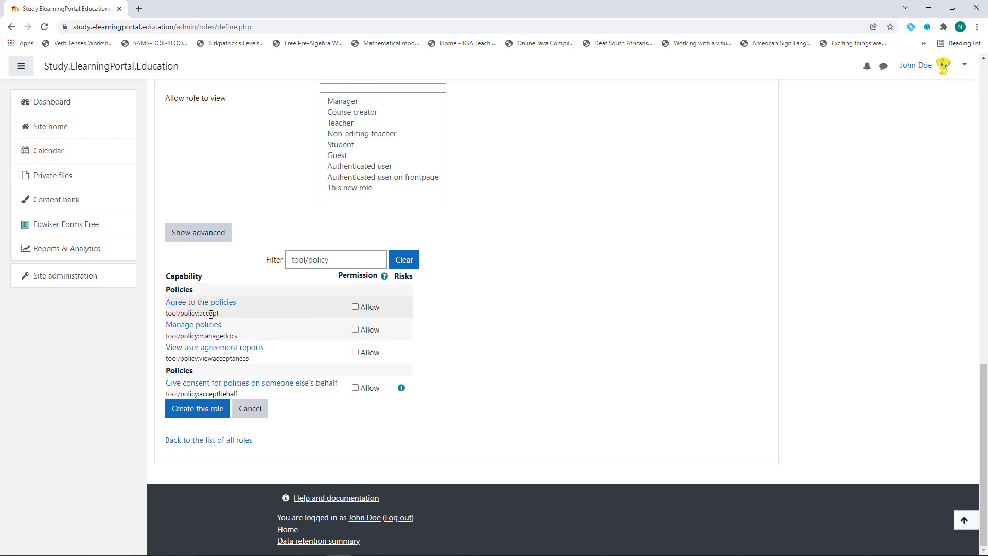
left_click(355, 308)
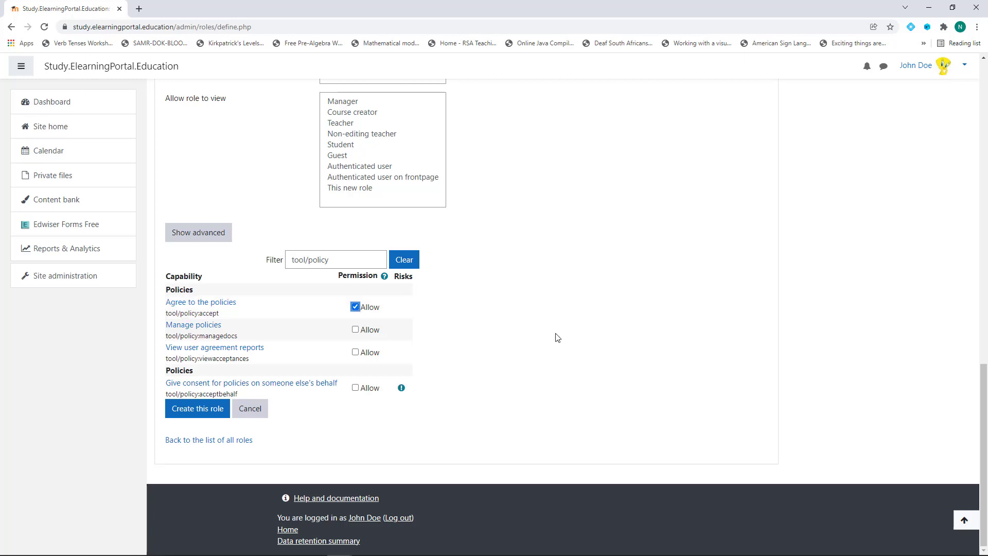
left_click(202, 414)
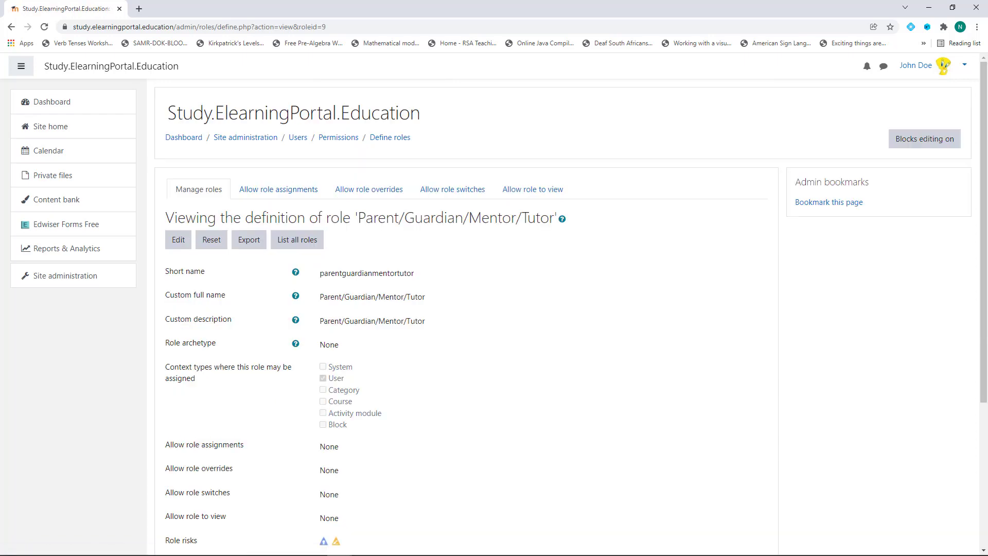
Step: Clear the tool/policy filter and review the eight allowed capabilities
scroll(472, 368, "down", 4)
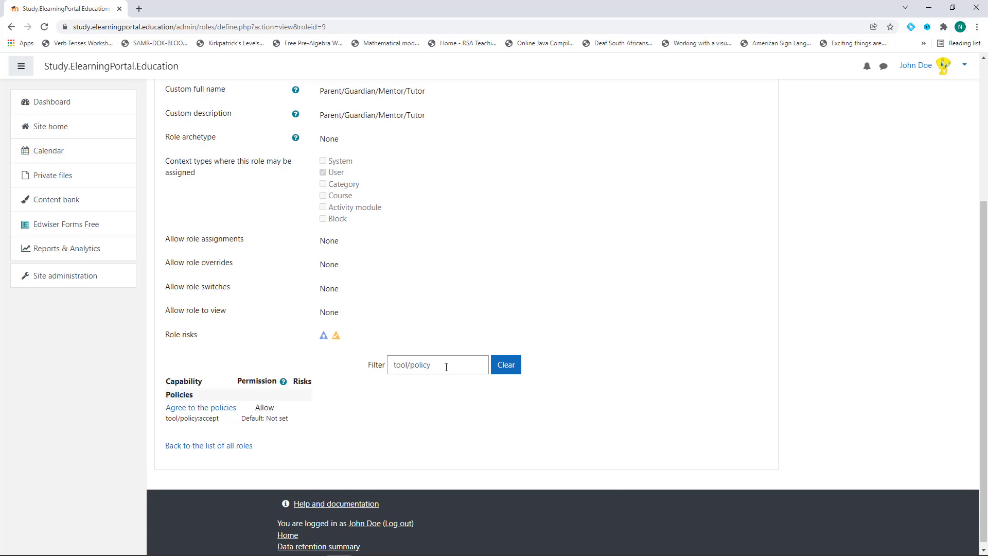
left_click_drag(447, 365, 390, 366)
key("BackSpace")
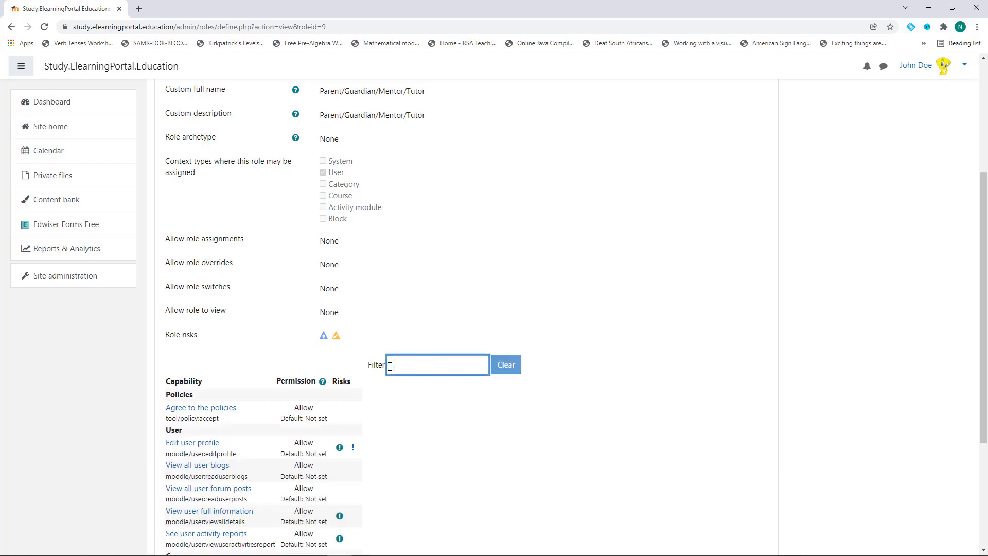
scroll(432, 416, "down", 3)
scroll(432, 416, "down", 1)
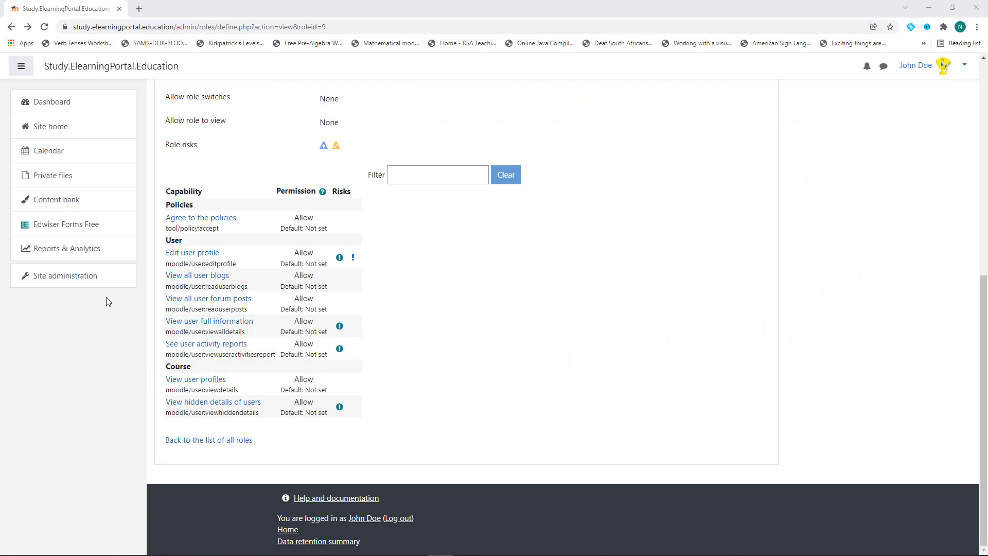
Step: Through Browse list of users, open the child's profile and then its Preferences
left_click(82, 282)
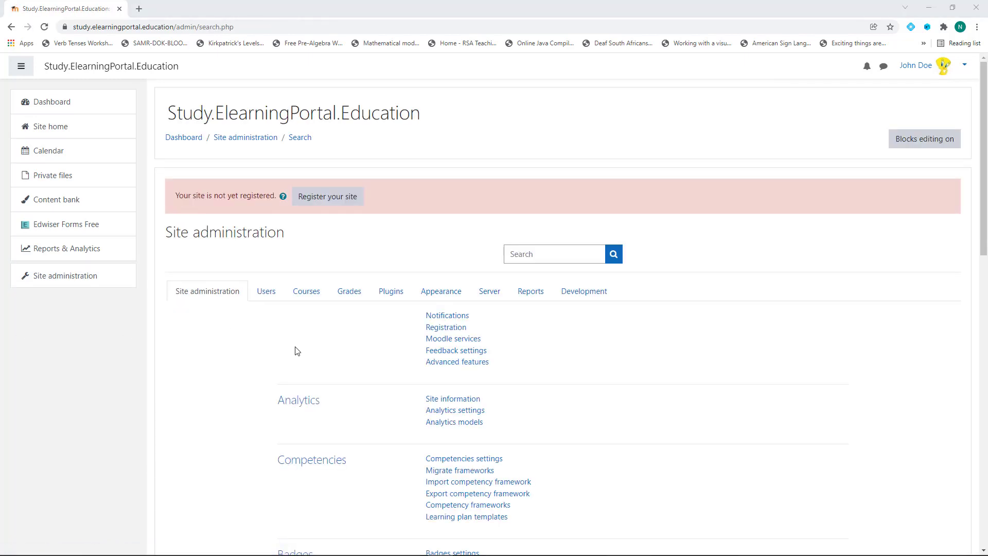
left_click(267, 291)
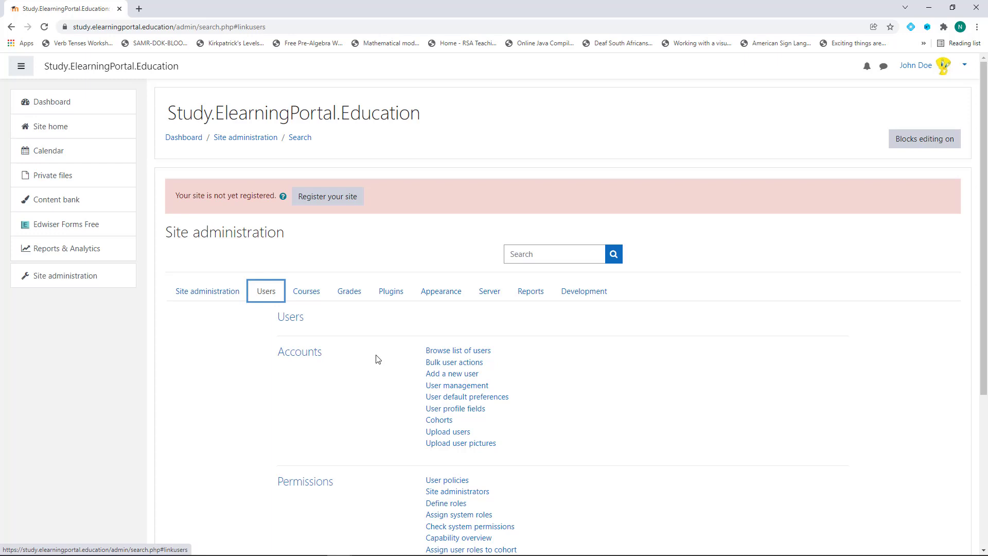
left_click(468, 352)
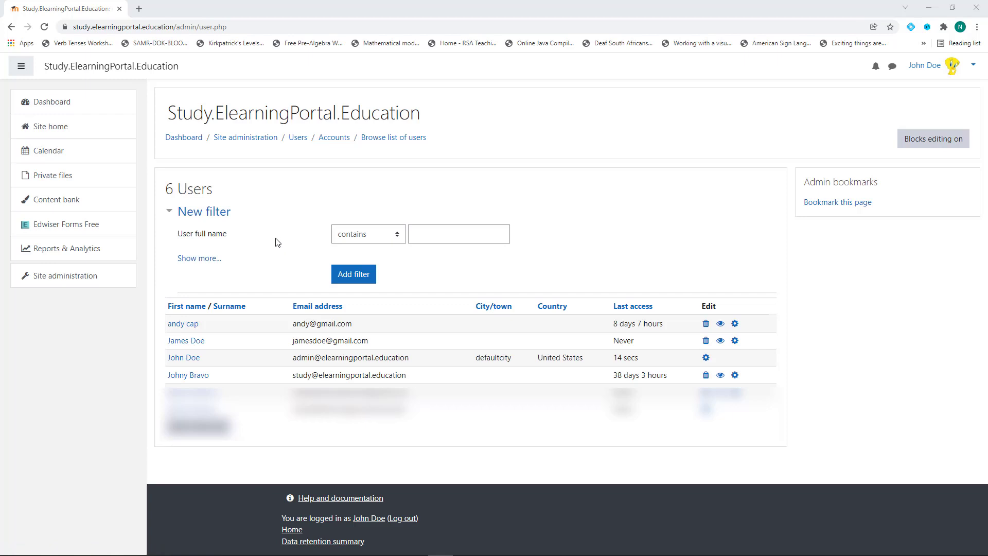
left_click(184, 328)
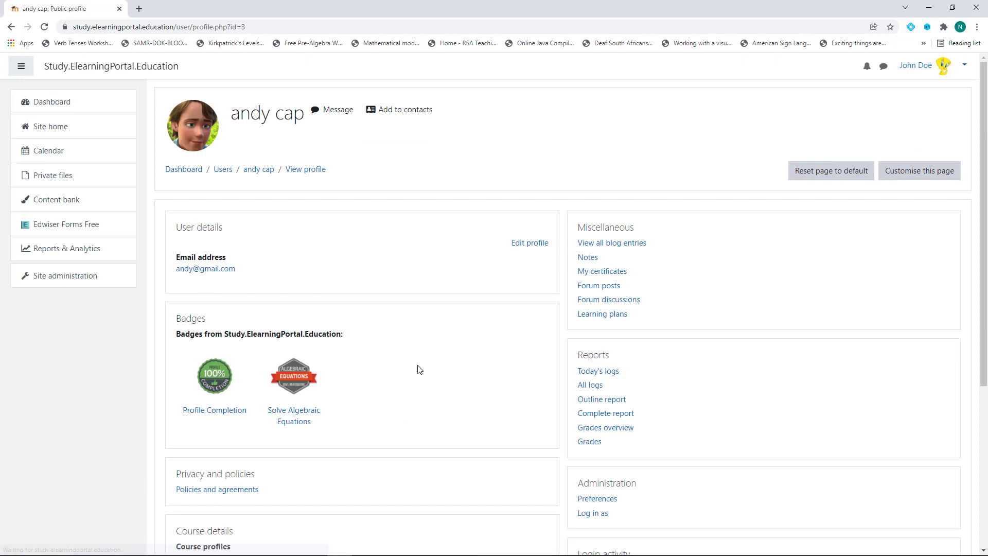
scroll(427, 332, "down", 2)
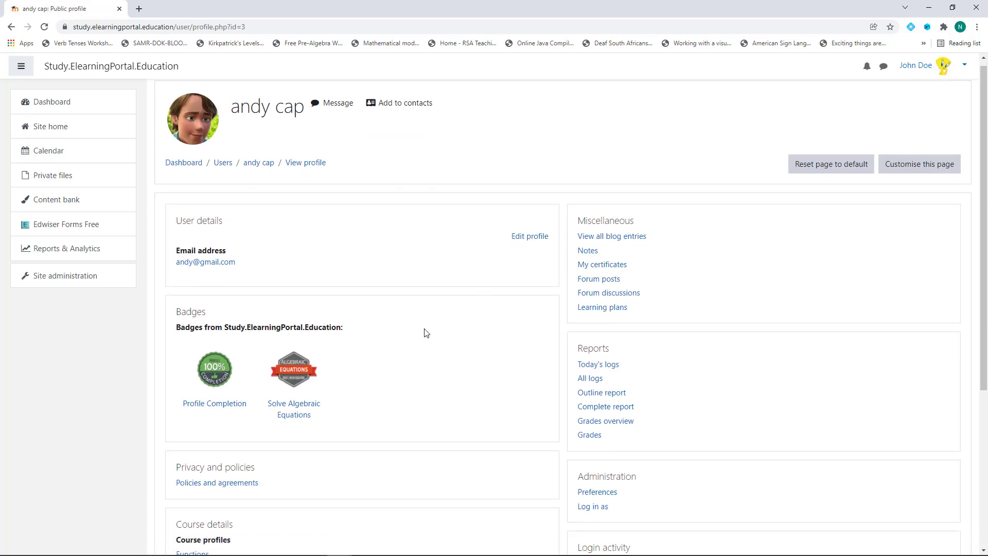
scroll(427, 333, "down", 1)
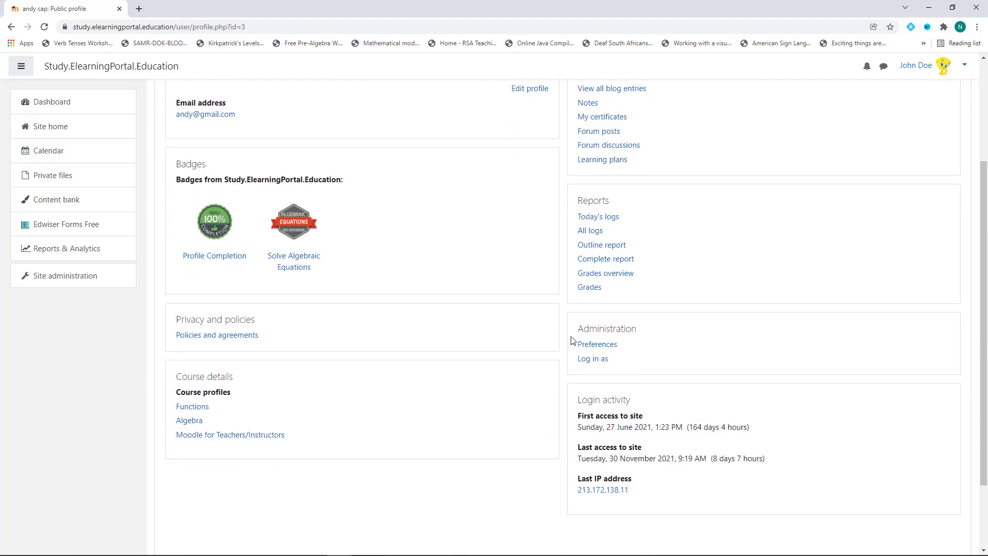
left_click(606, 350)
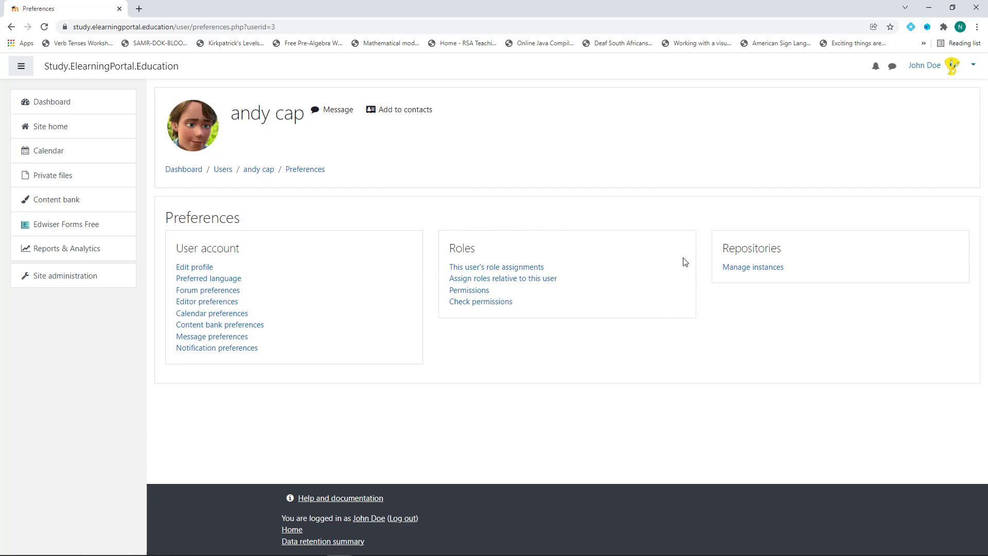
Step: Add the parent from Potential users to Parent/Guardian/Mentor/Tutor relative to the child
left_click(509, 284)
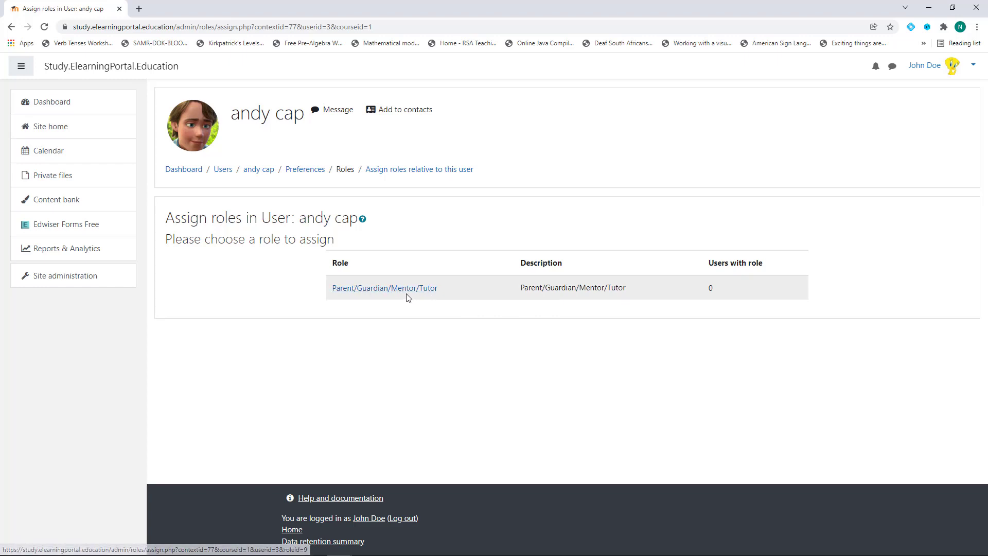
left_click(373, 289)
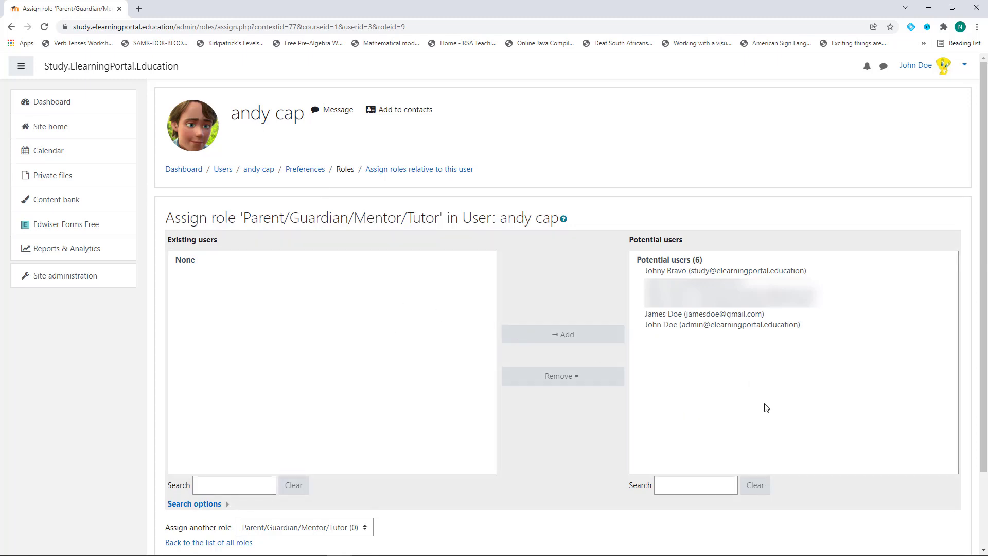
left_click(677, 315)
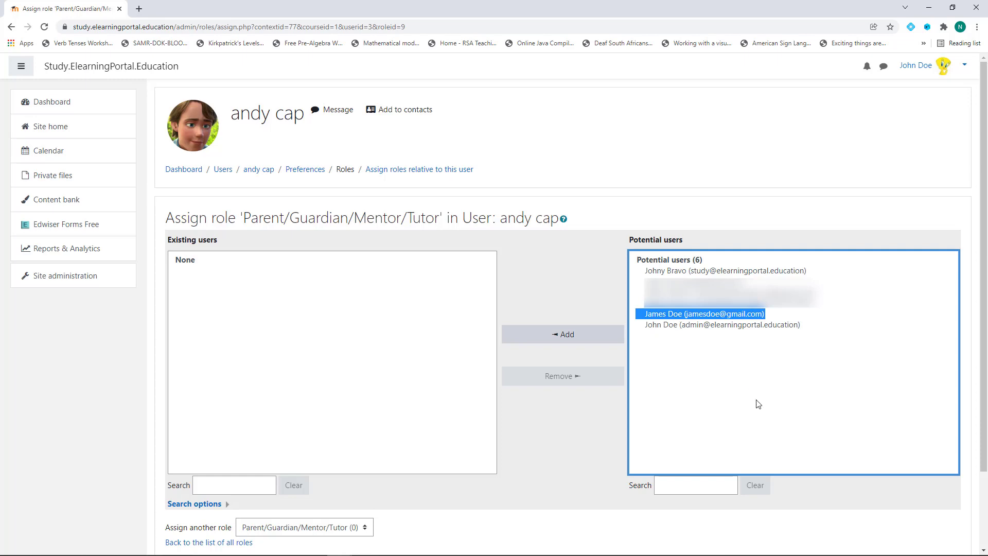
left_click(568, 335)
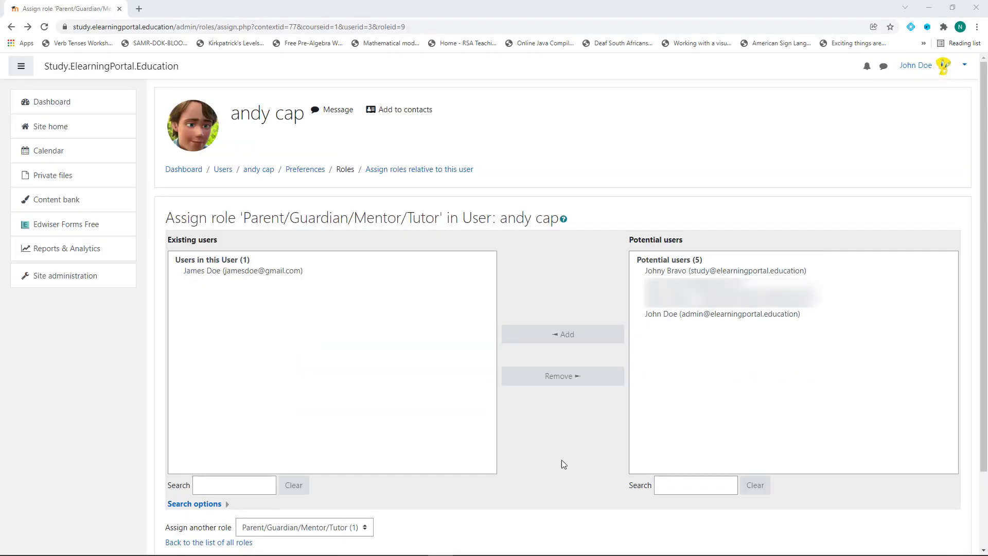
Step: Turn blocks editing on and add a Mentees block to Site home
left_click(67, 282)
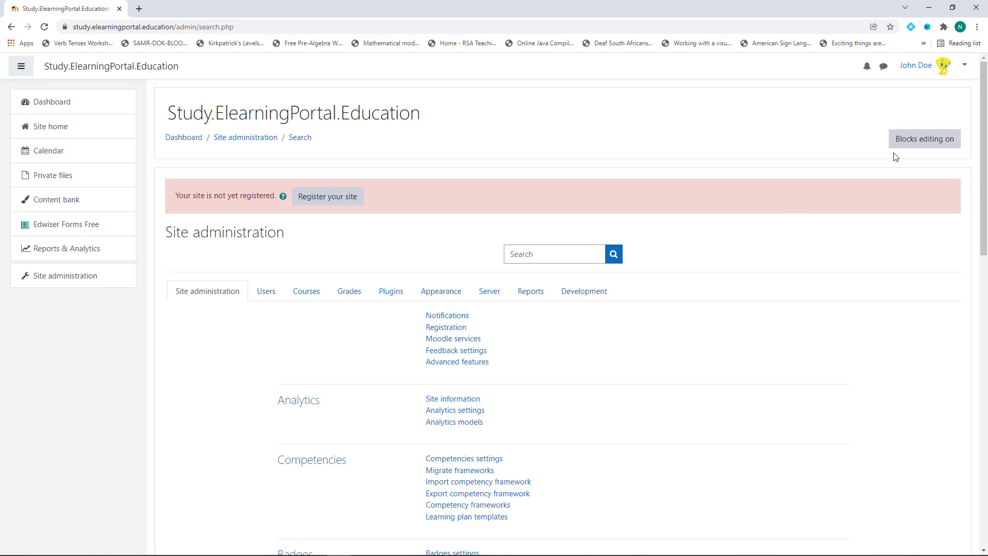
left_click(927, 142)
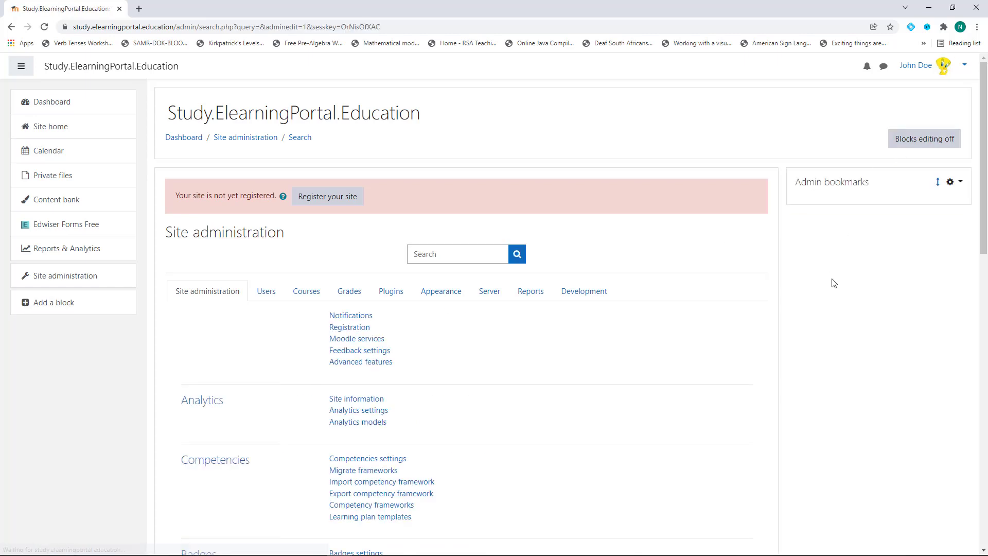
left_click(63, 130)
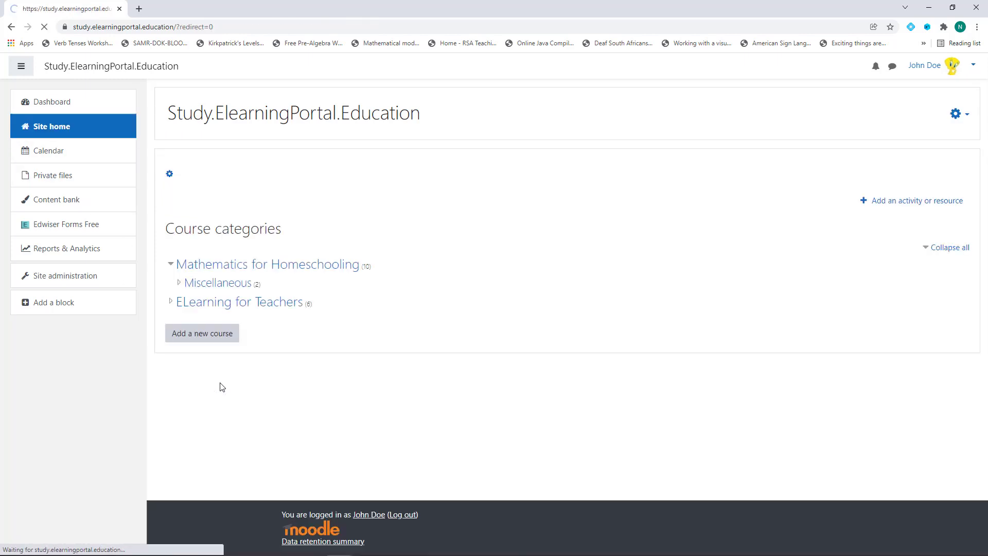
left_click(51, 305)
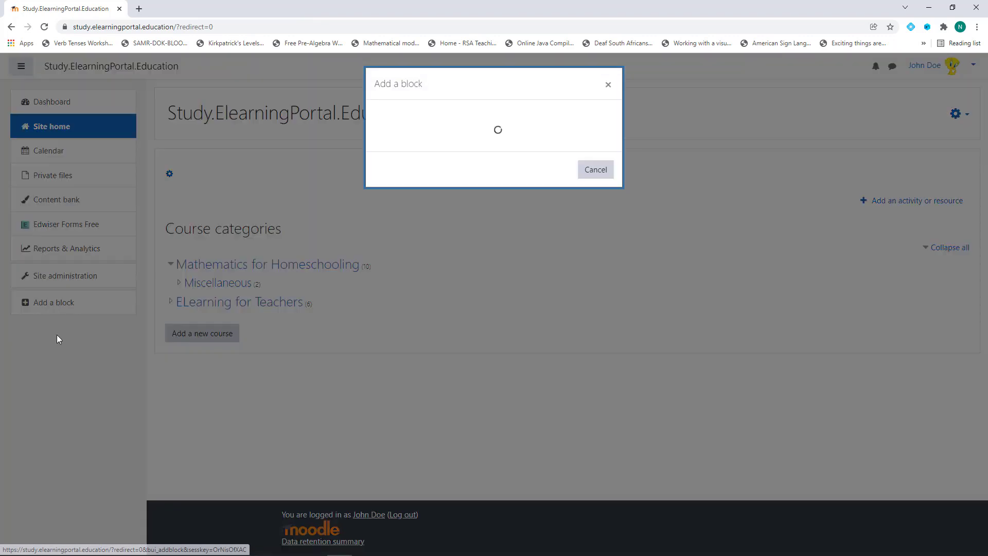
scroll(490, 307, "down", 10)
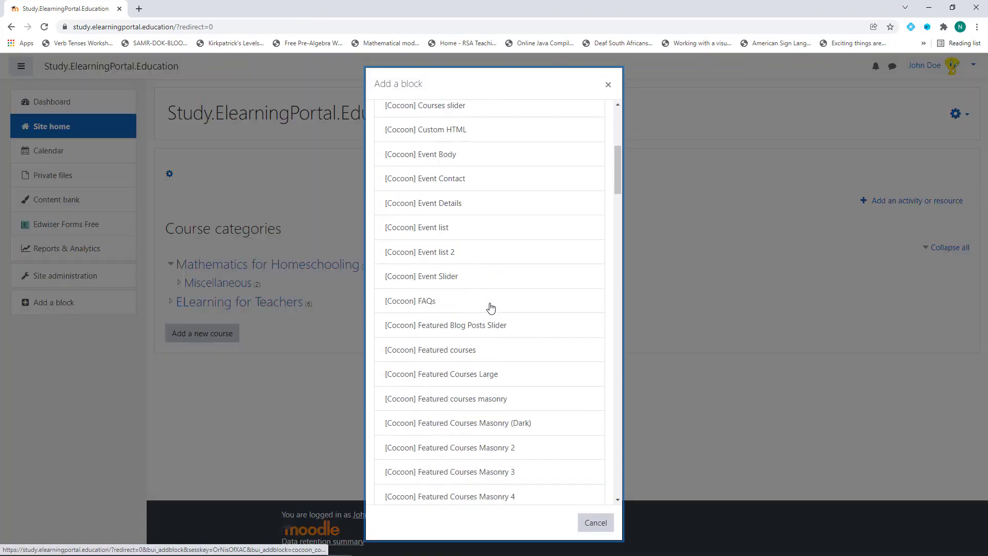
scroll(490, 307, "down", 20)
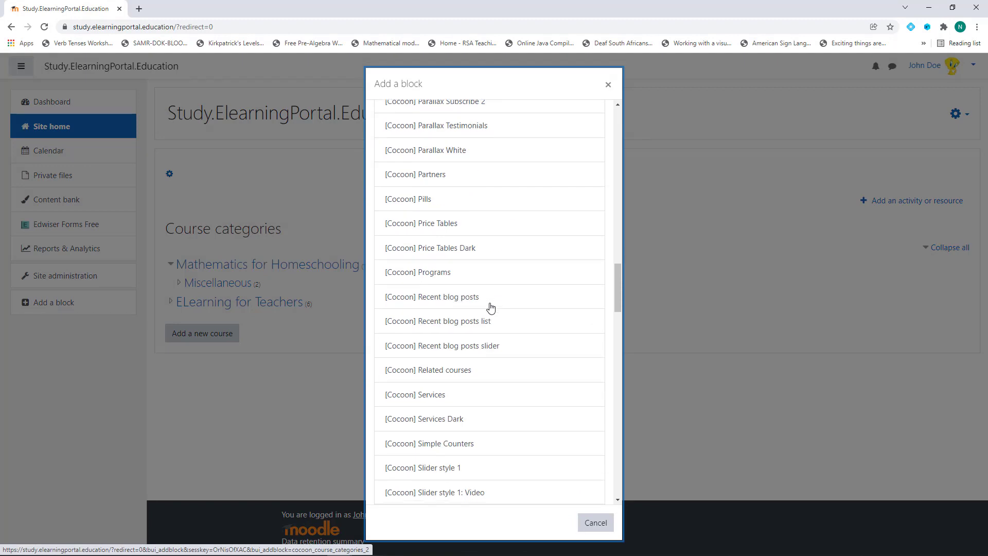
scroll(490, 307, "down", 20)
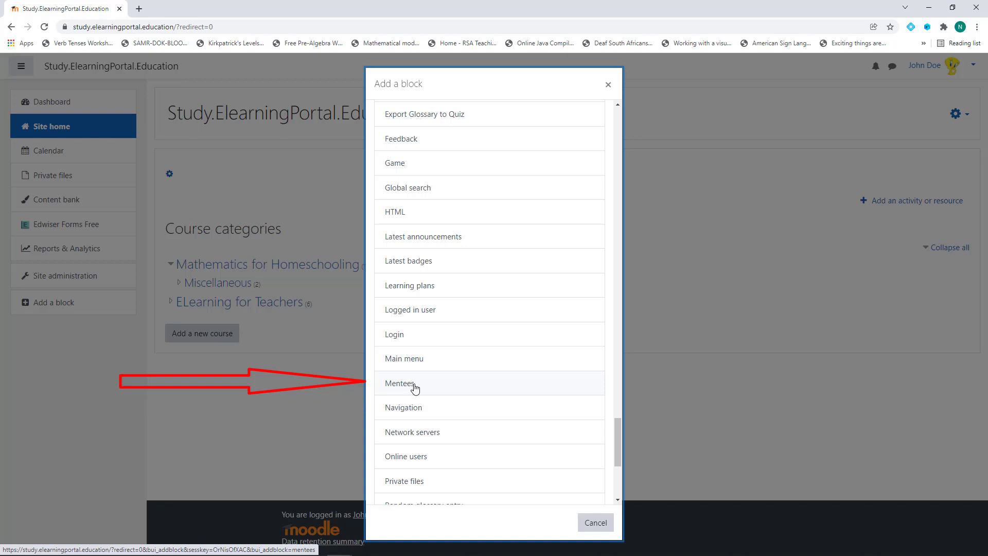
left_click(415, 389)
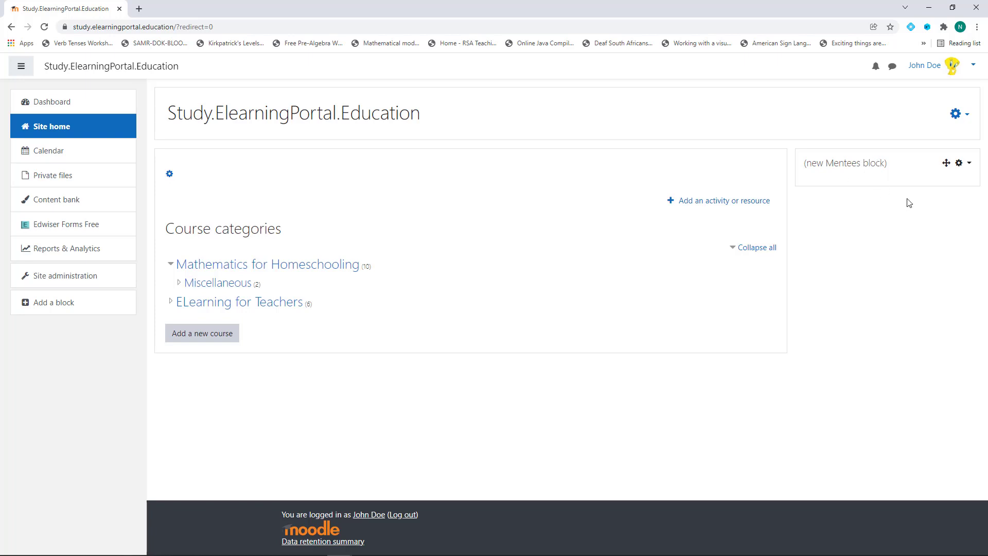
Step: Configure the new Mentees block with the title 'My Children' and save the change
left_click(967, 164)
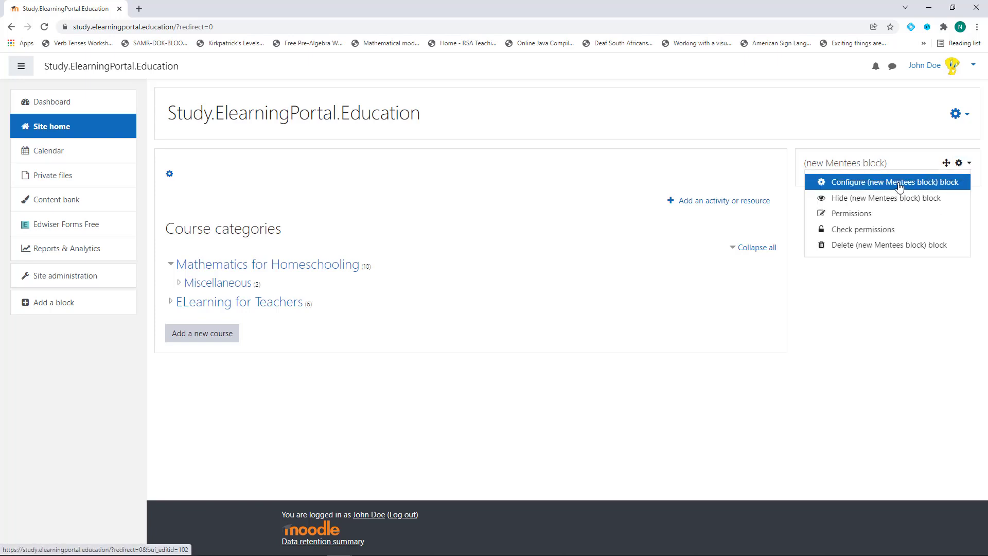
left_click(970, 165)
left_click(970, 167)
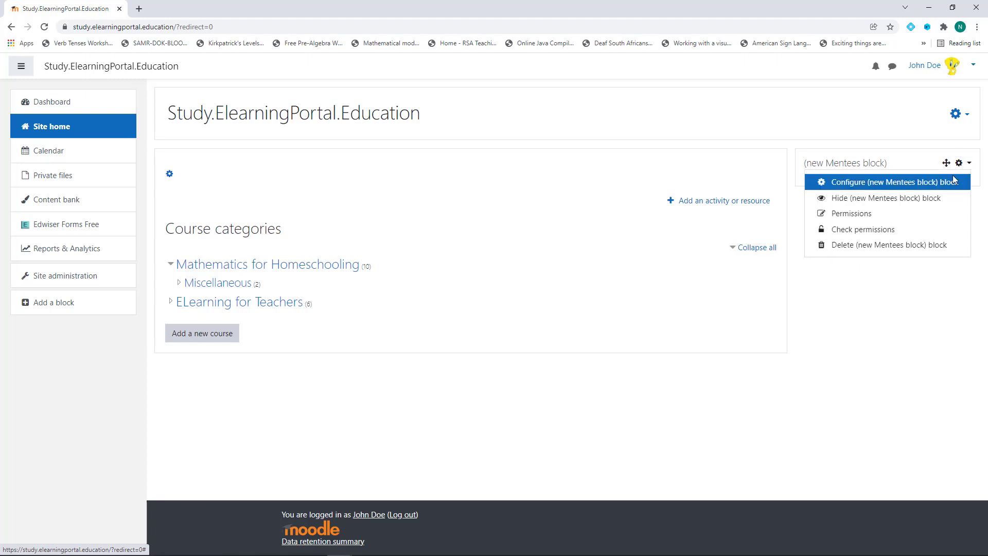
left_click(868, 184)
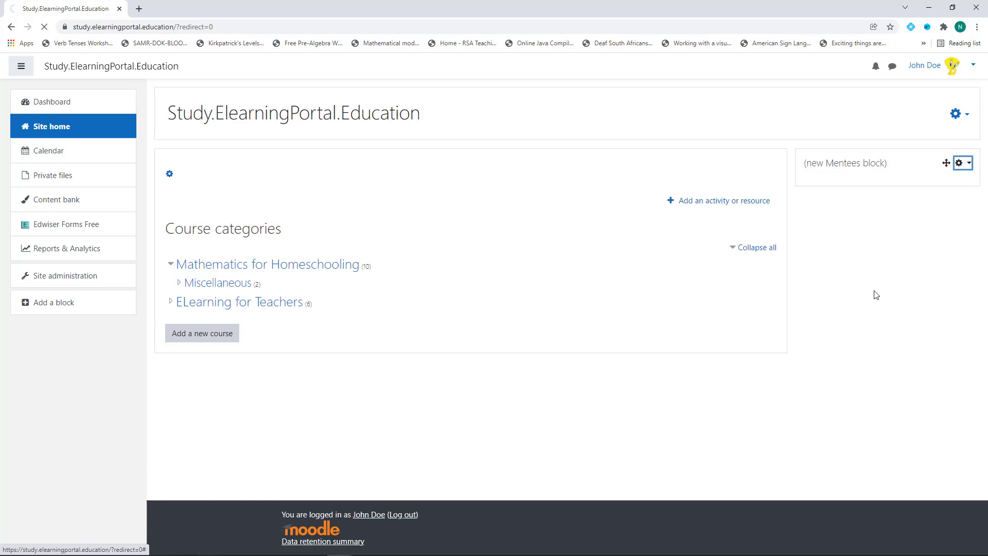
left_click(397, 238)
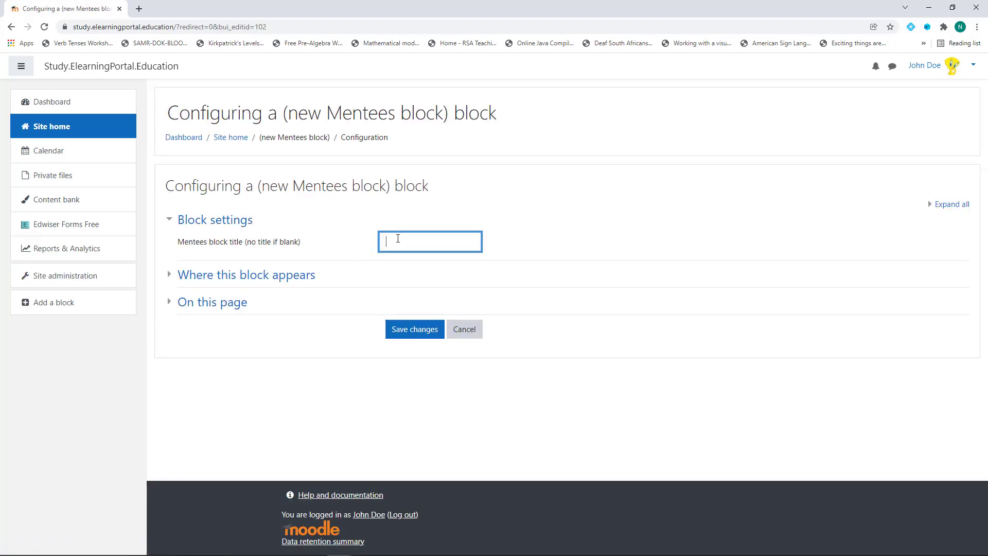
type("My Children")
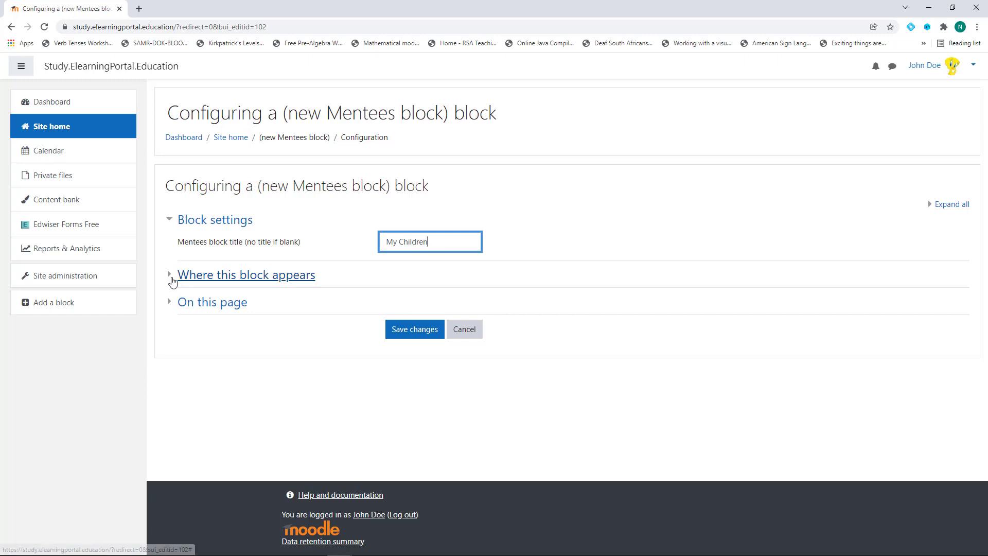
left_click(173, 276)
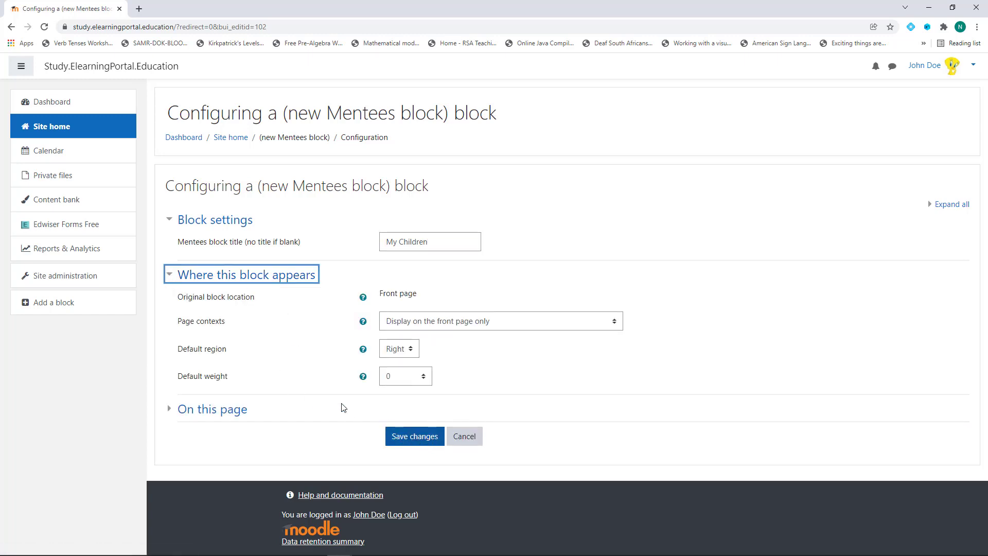
left_click(409, 438)
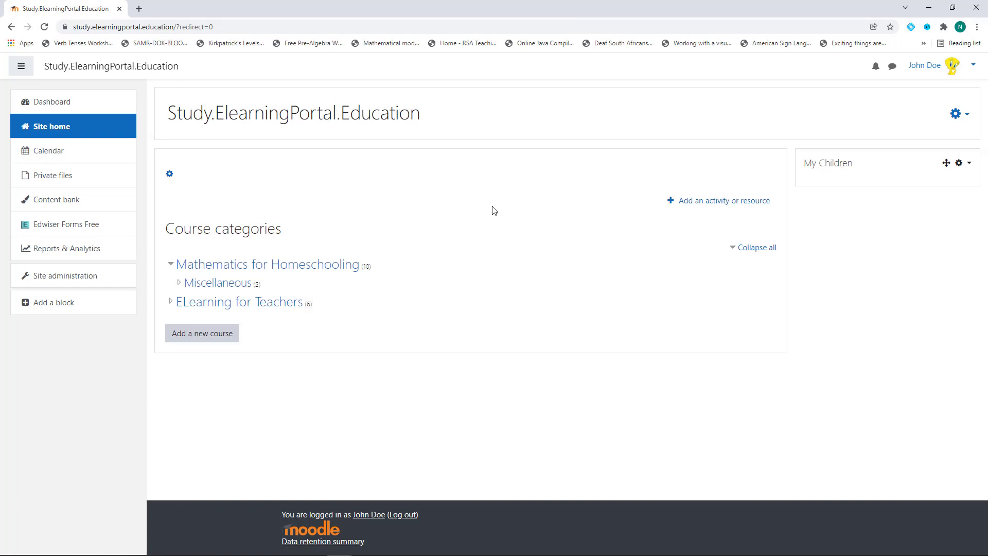
Step: Sign out of the administrator account and log back in with the parent user's username and password
left_click(974, 65)
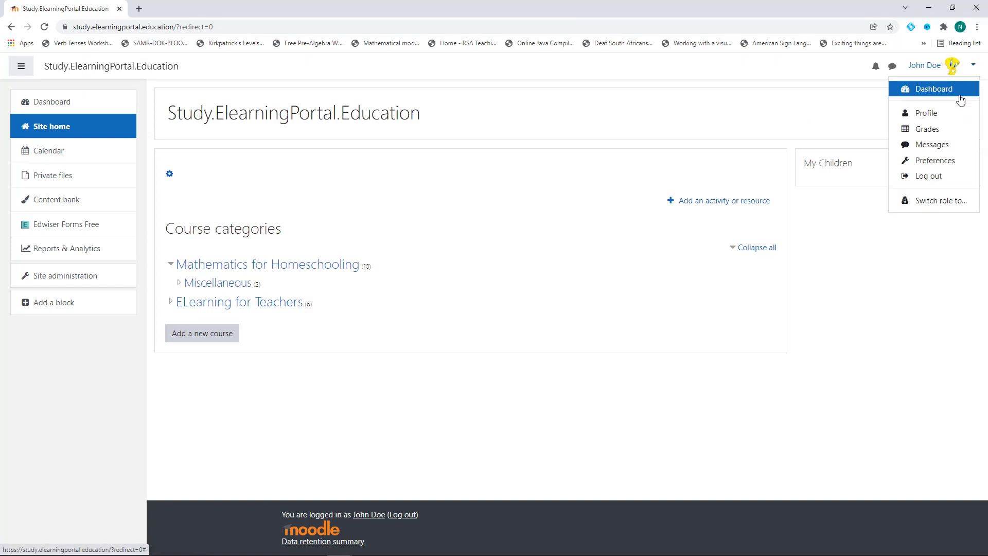
left_click(939, 176)
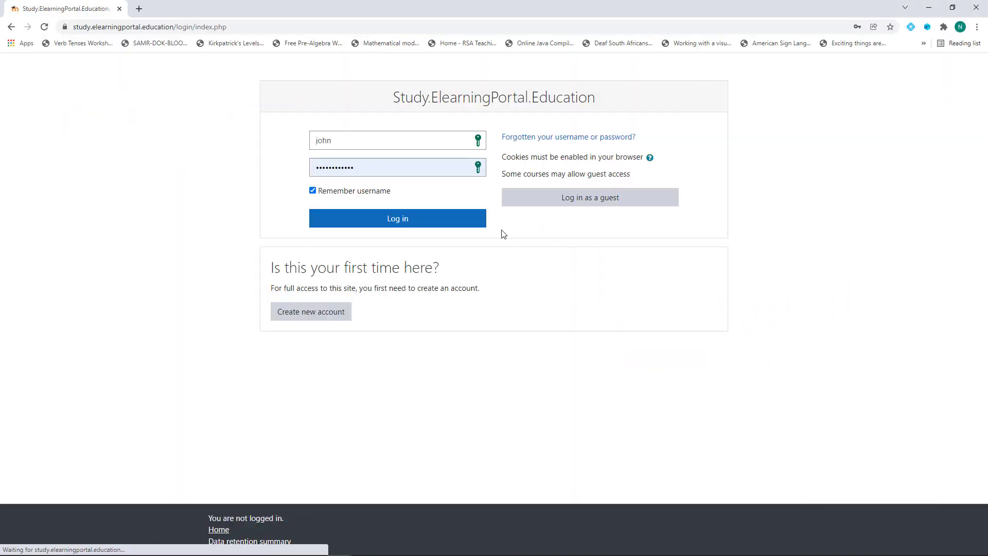
left_click_drag(338, 143, 289, 144)
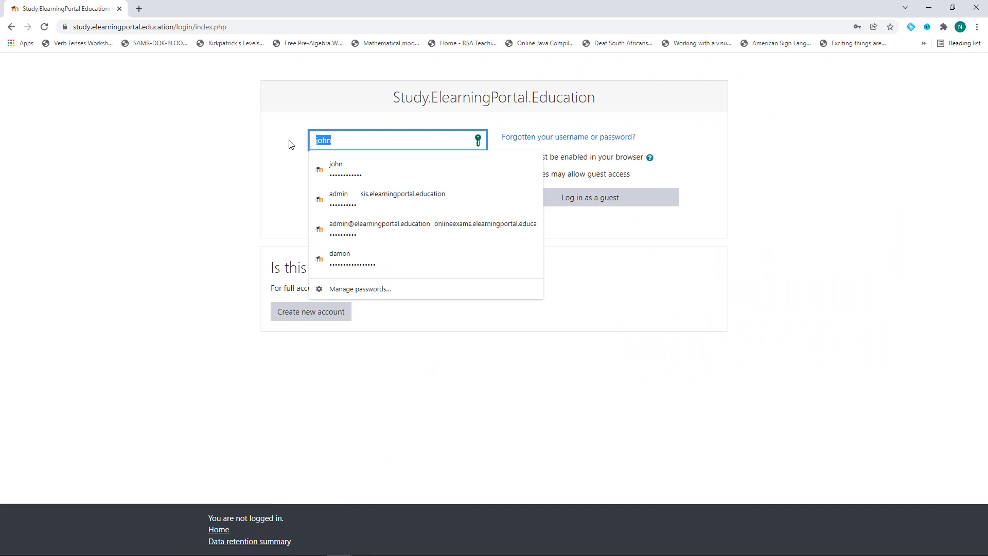
type("james")
left_click_drag(376, 172, 267, 168)
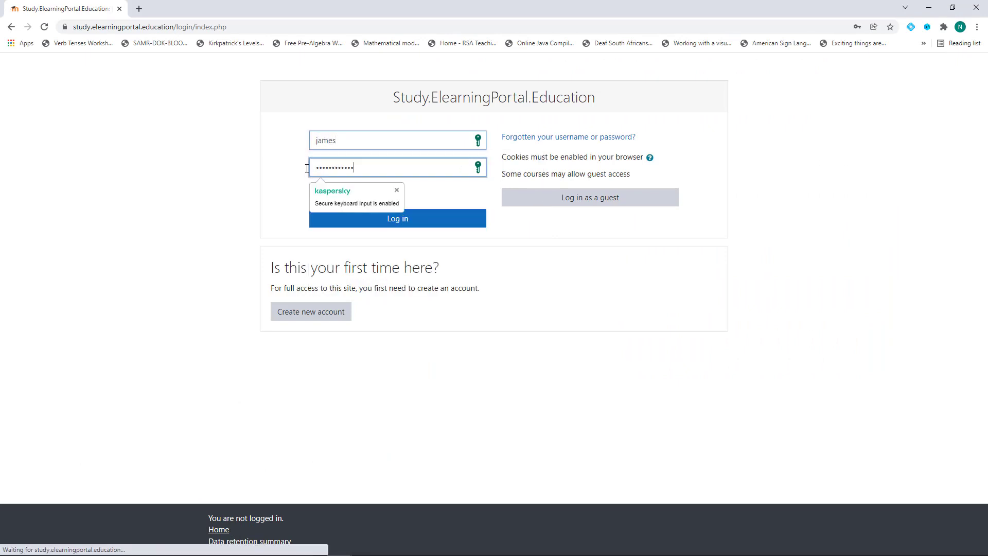
type("•")
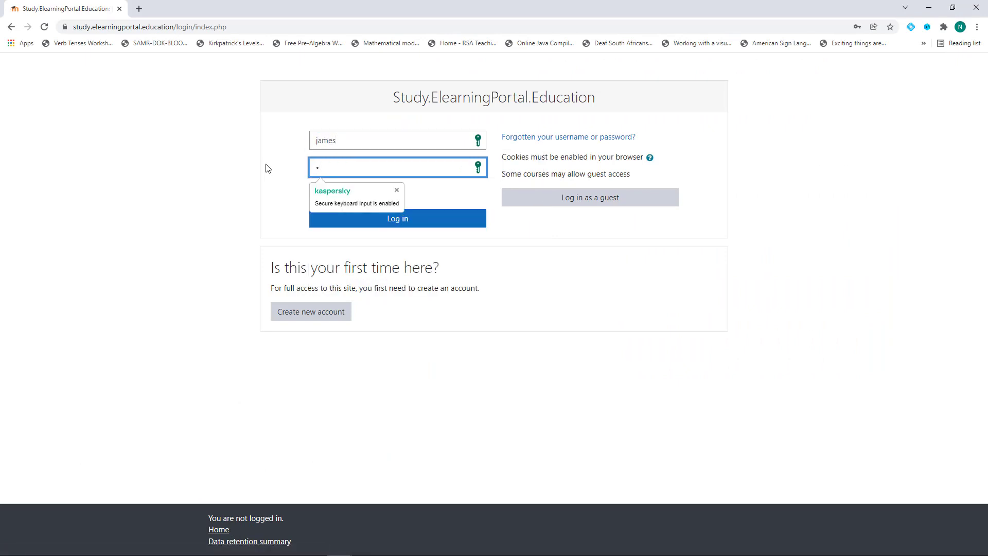
type("••••••")
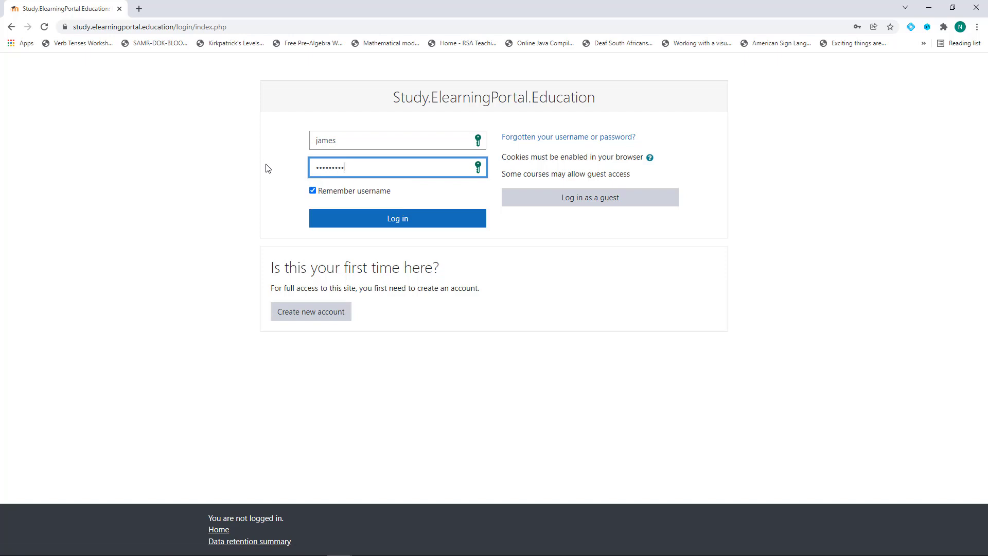
left_click(409, 222)
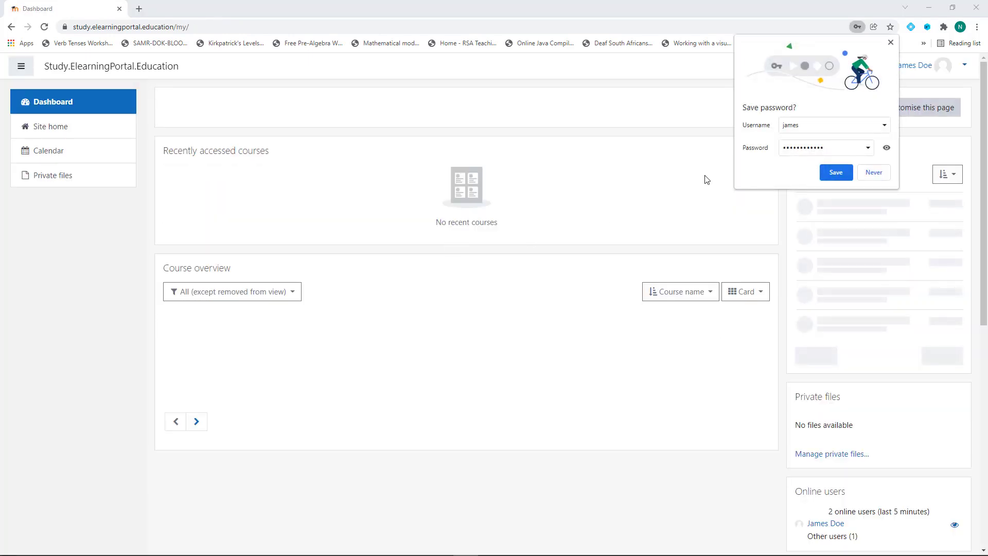
Step: Dismiss the save-password offer and open the child's profile from the site home My Children block
left_click(874, 173)
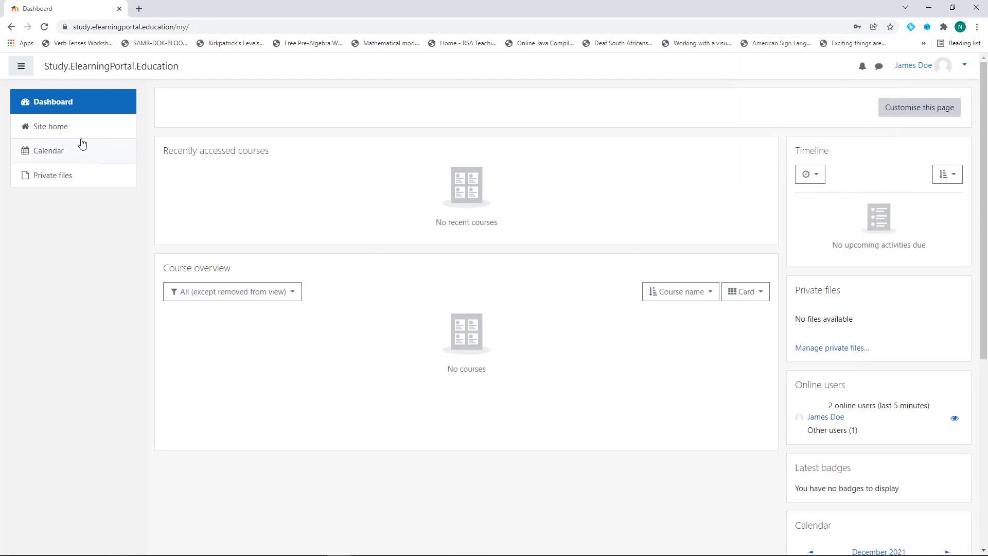
left_click(59, 131)
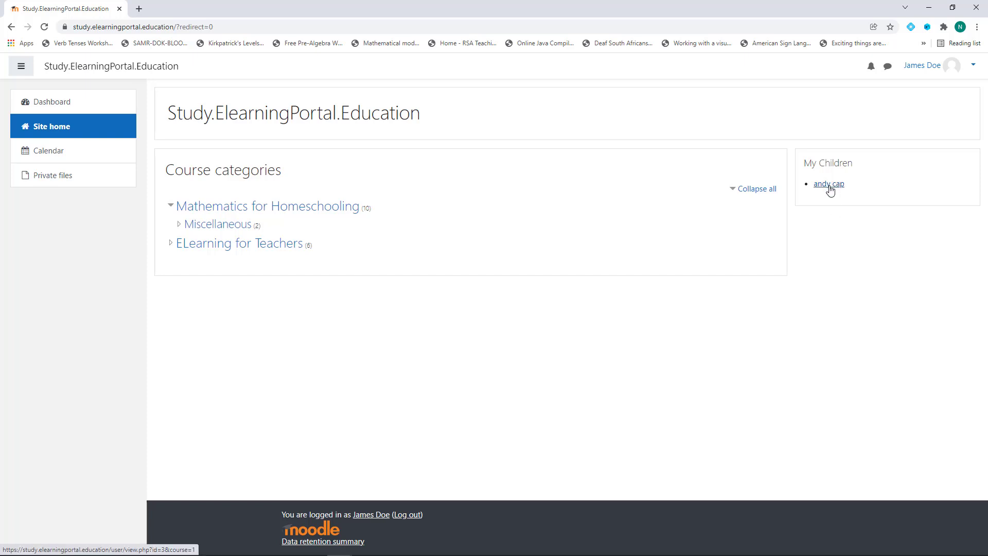
left_click(829, 184)
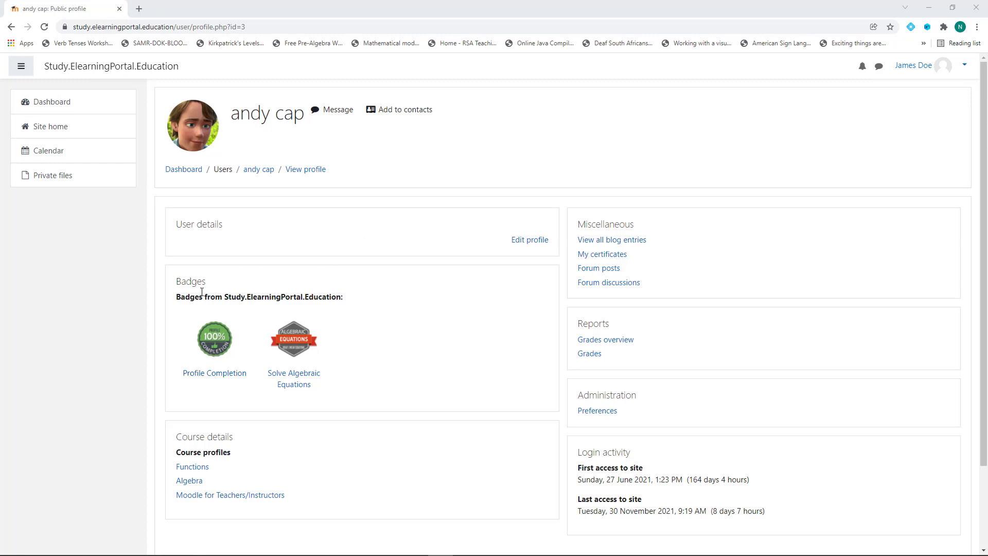
Step: Open the child's profile for editing and save it with Update profile
scroll(369, 342, "down", 1)
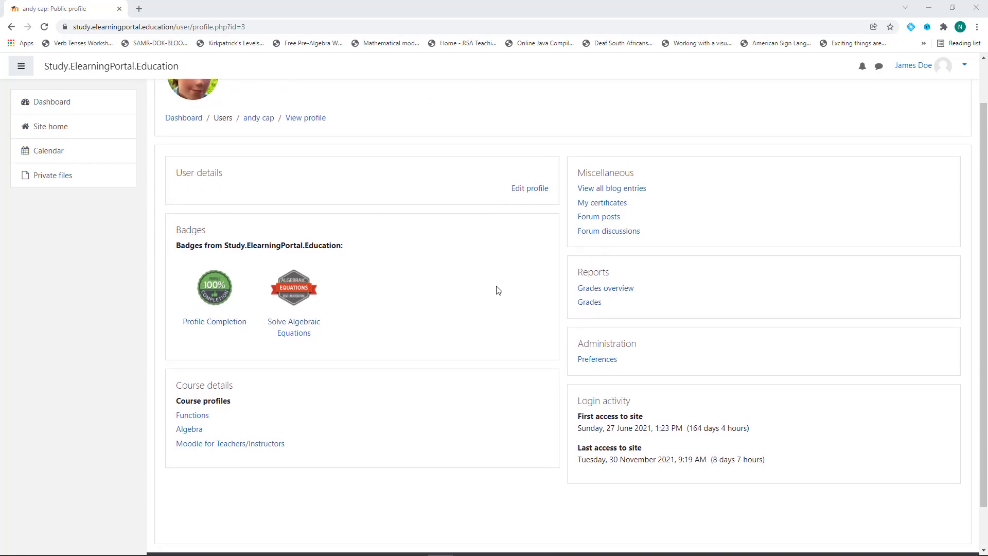
left_click(530, 189)
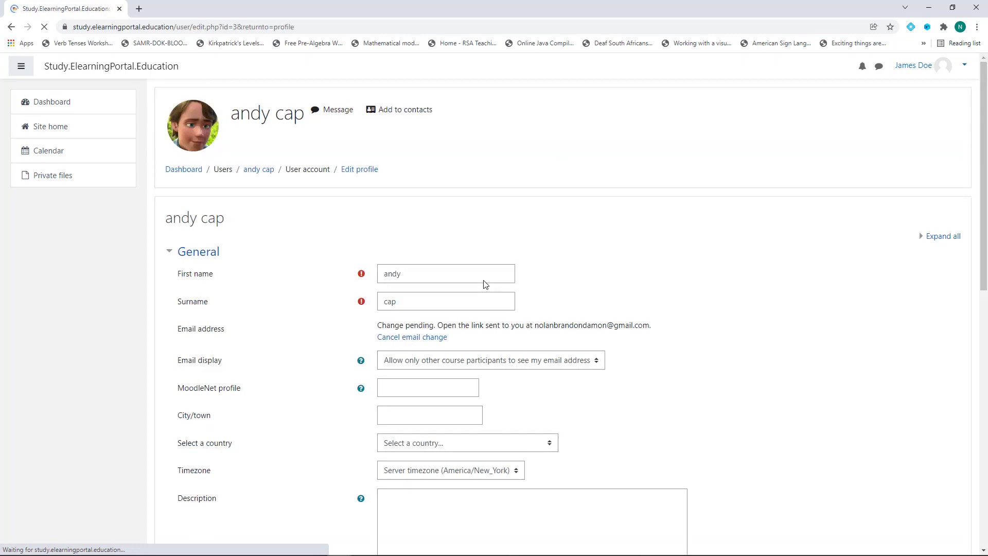
scroll(332, 332, "down", 8)
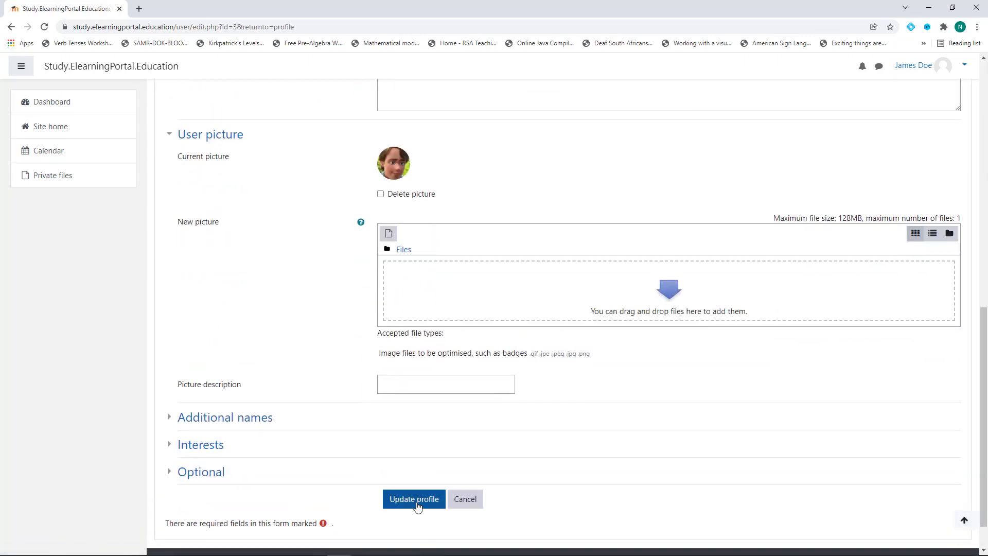
left_click(416, 502)
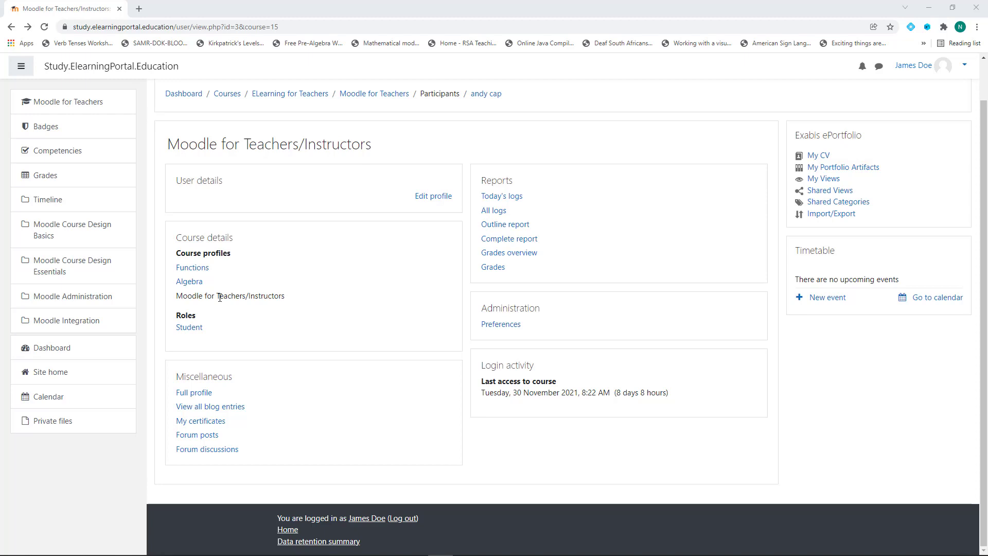
Step: Review the child's Algebra outline report from his Algebra course profile, then return to the profile
left_click(189, 281)
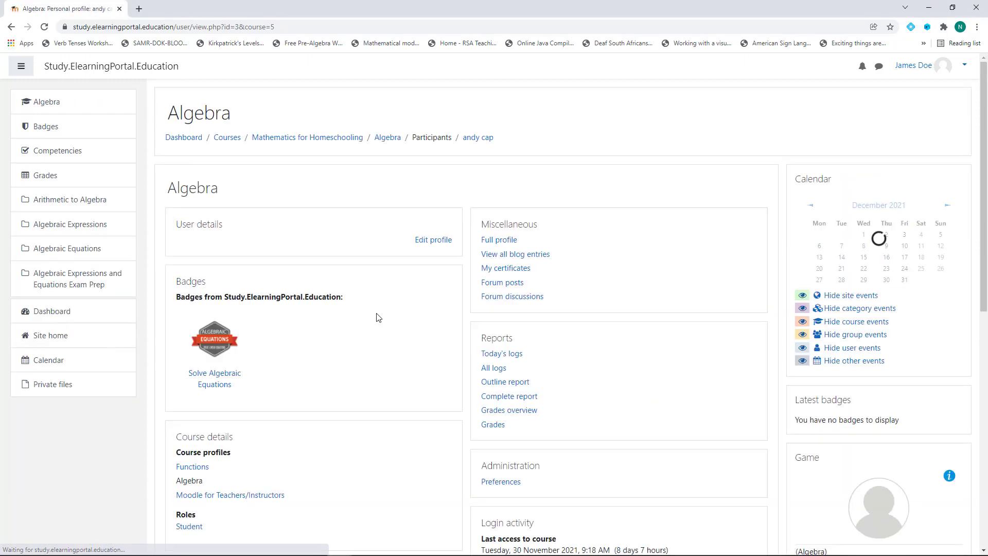
left_click(514, 383)
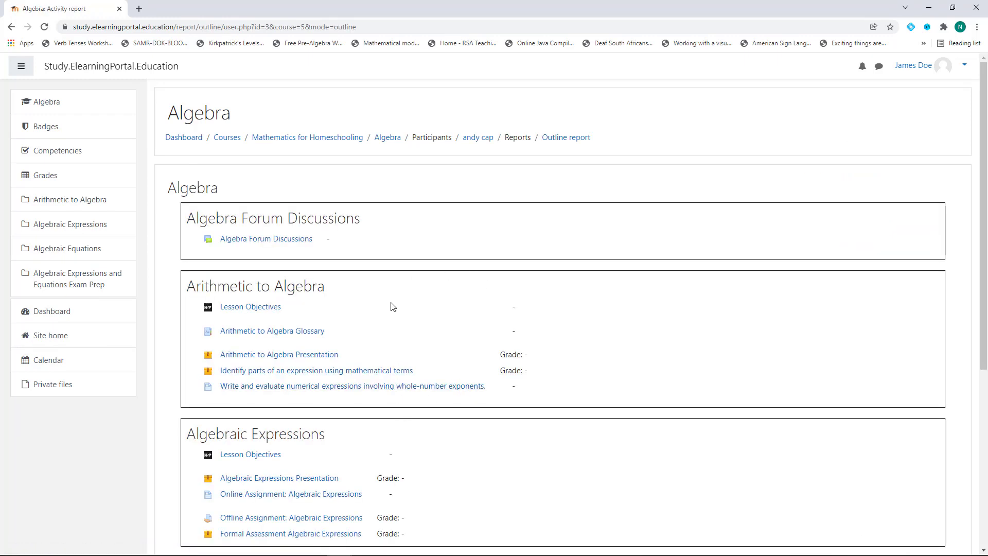
scroll(392, 307, "down", 6)
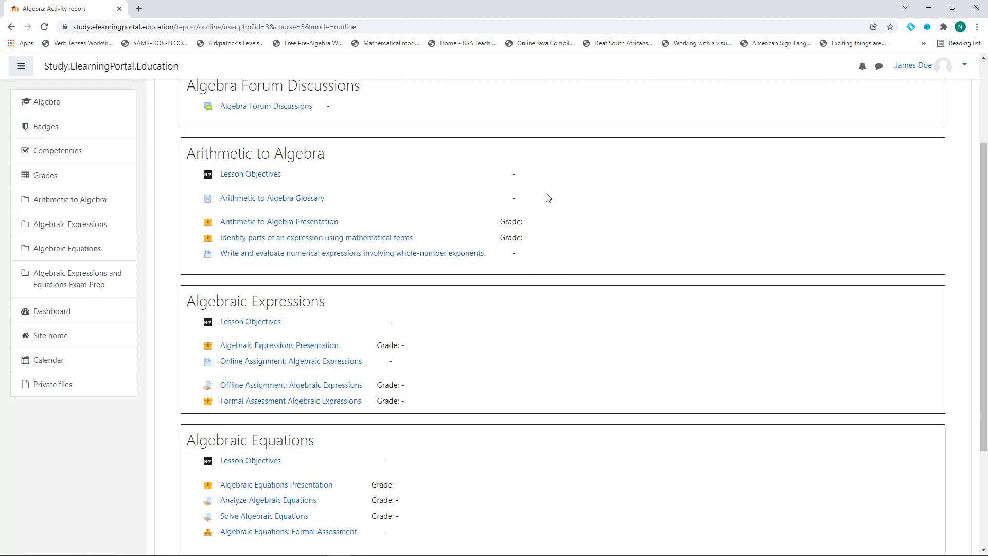
scroll(505, 438, "down", 3)
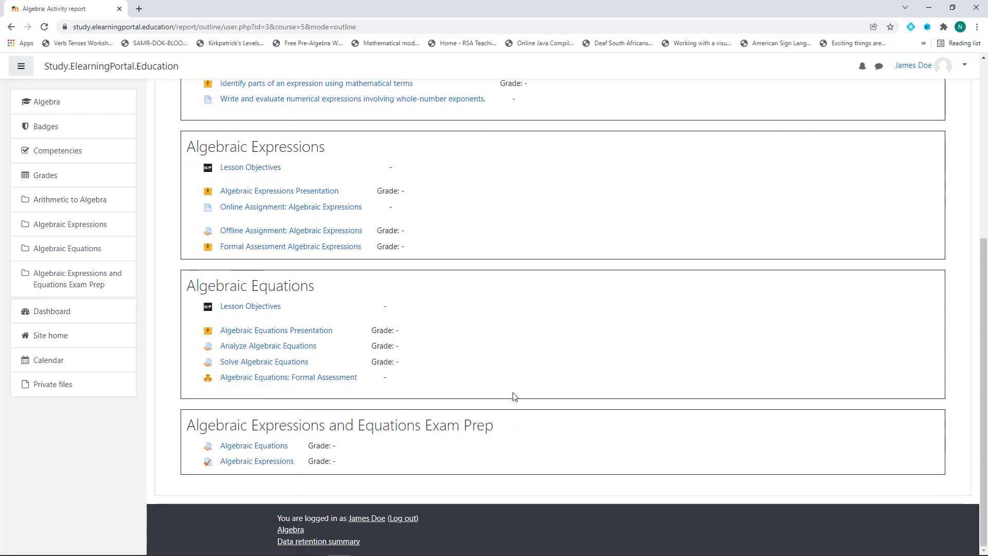
scroll(513, 396, "up", 5)
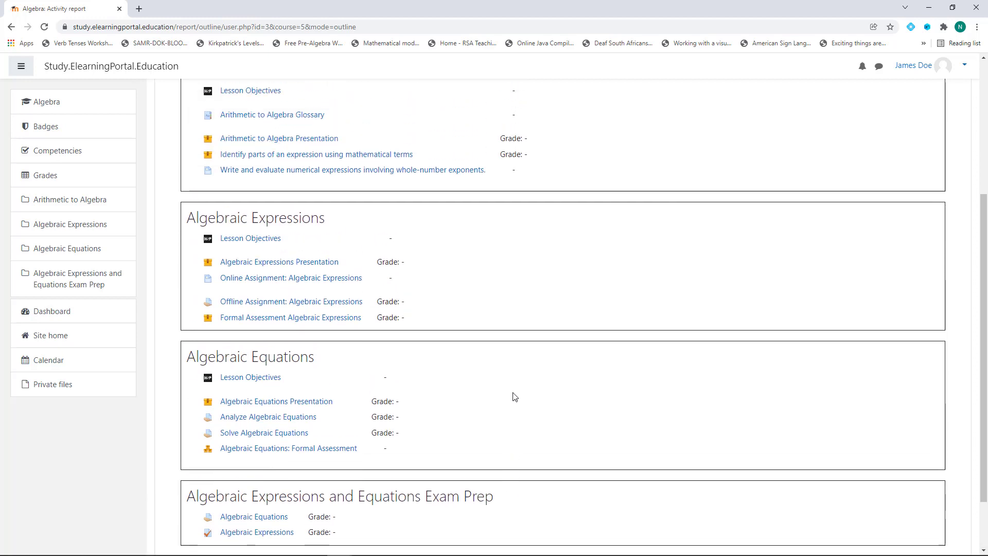
left_click(12, 26)
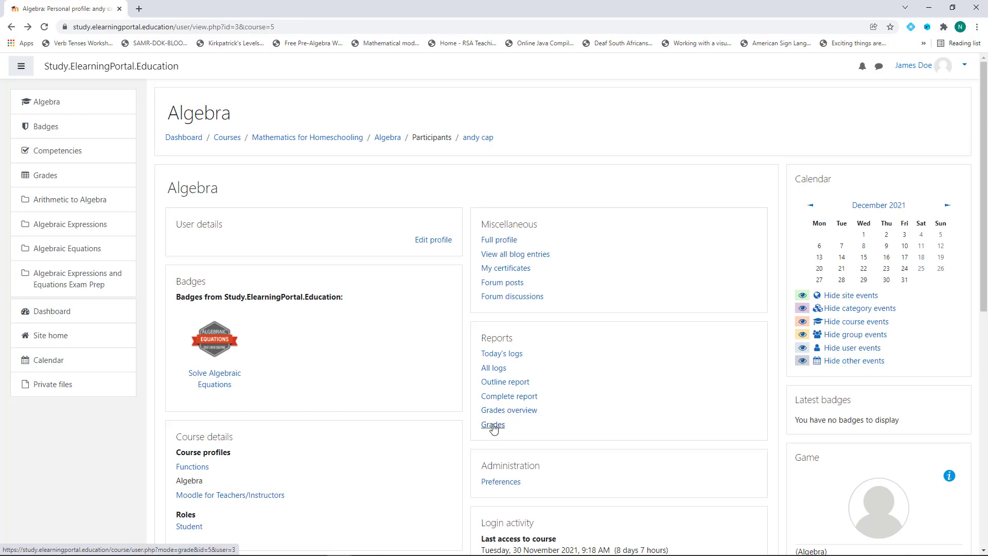
Step: Check the child's Algebra grades, then return to his course profile
left_click(493, 425)
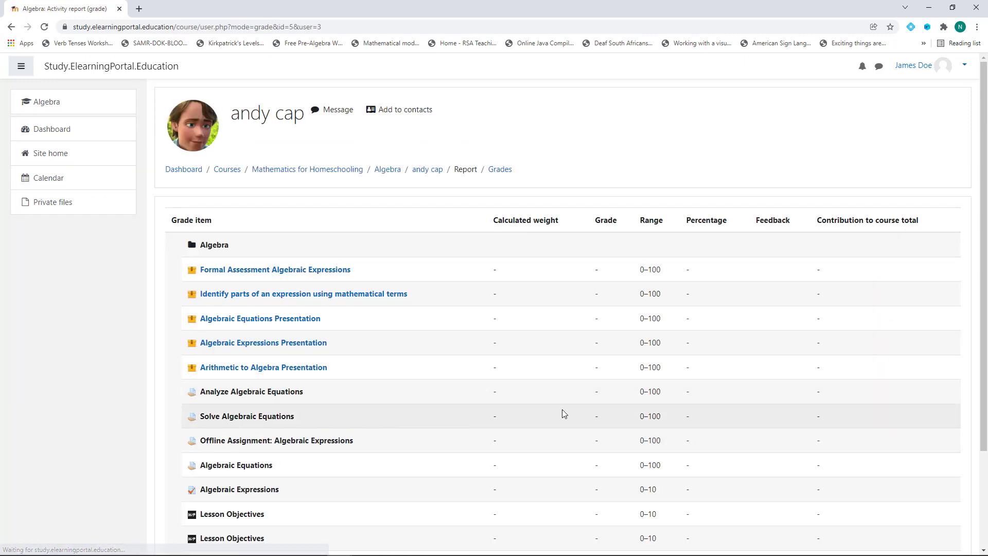
scroll(602, 362, "down", 3)
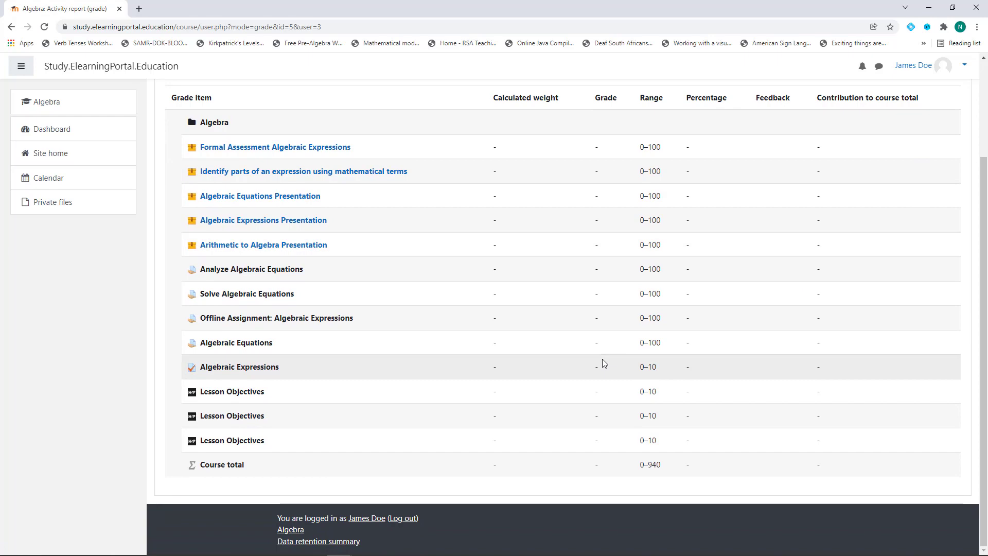
scroll(602, 359, "up", 3)
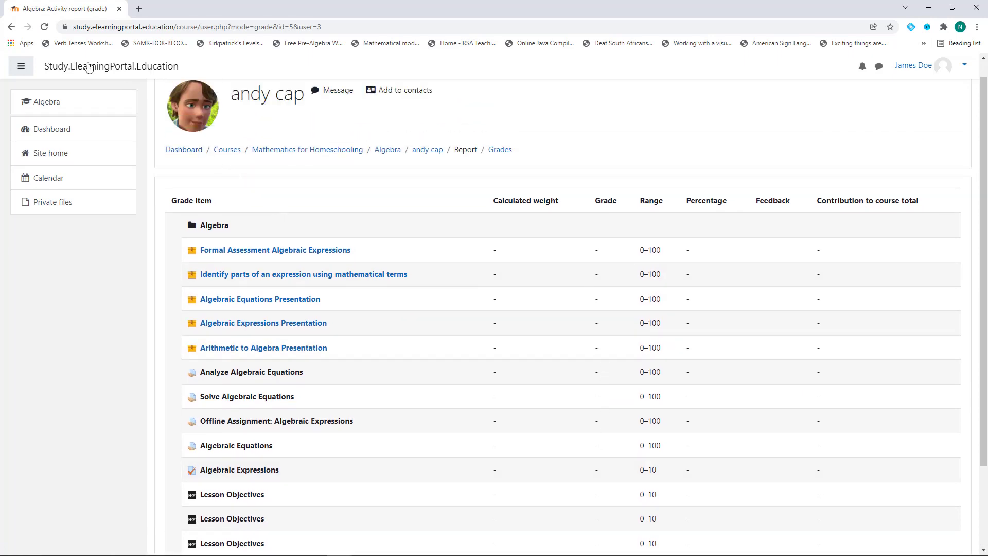
left_click(12, 27)
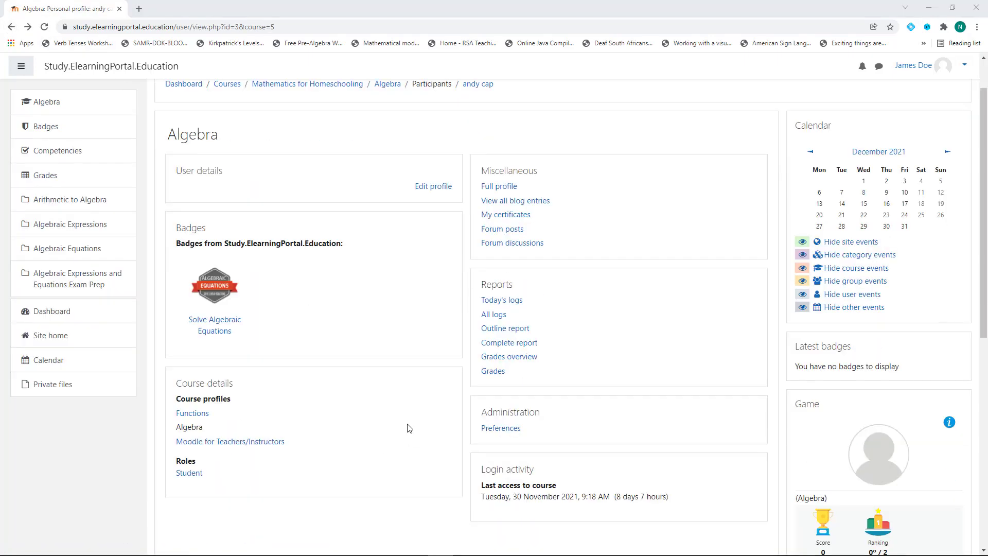
Step: Read through the child's complete Algebra activity report and return to his Algebra course profile
left_click(512, 343)
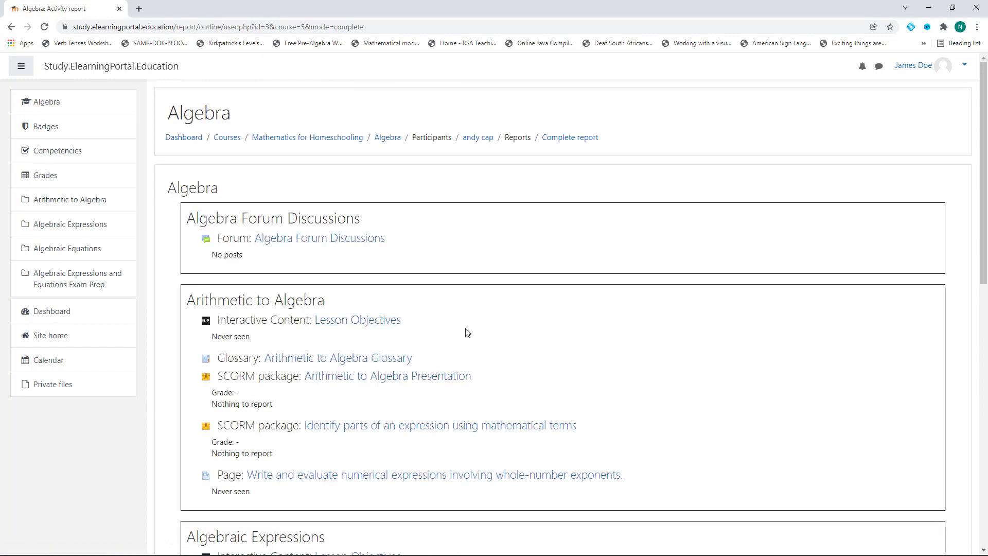
scroll(467, 332, "down", 5)
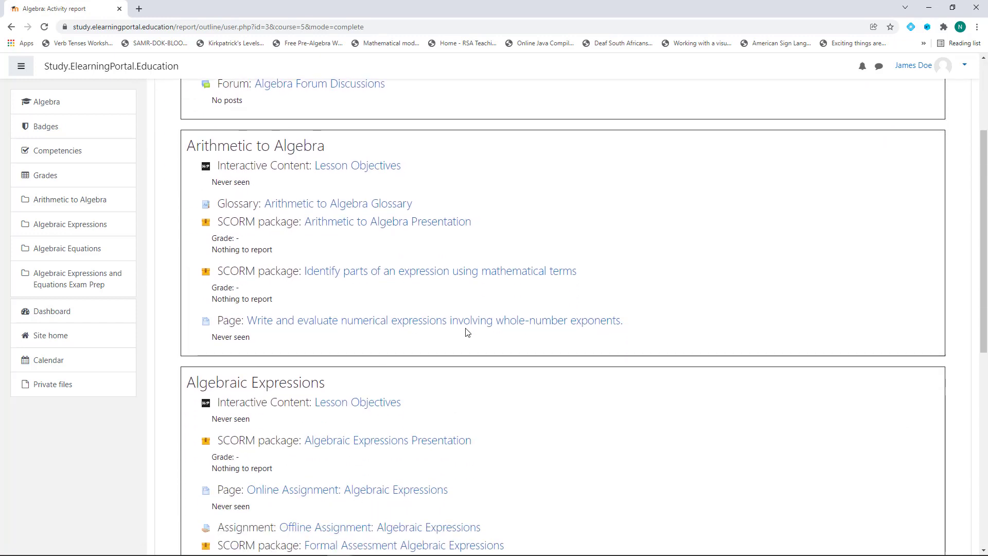
scroll(468, 332, "down", 6)
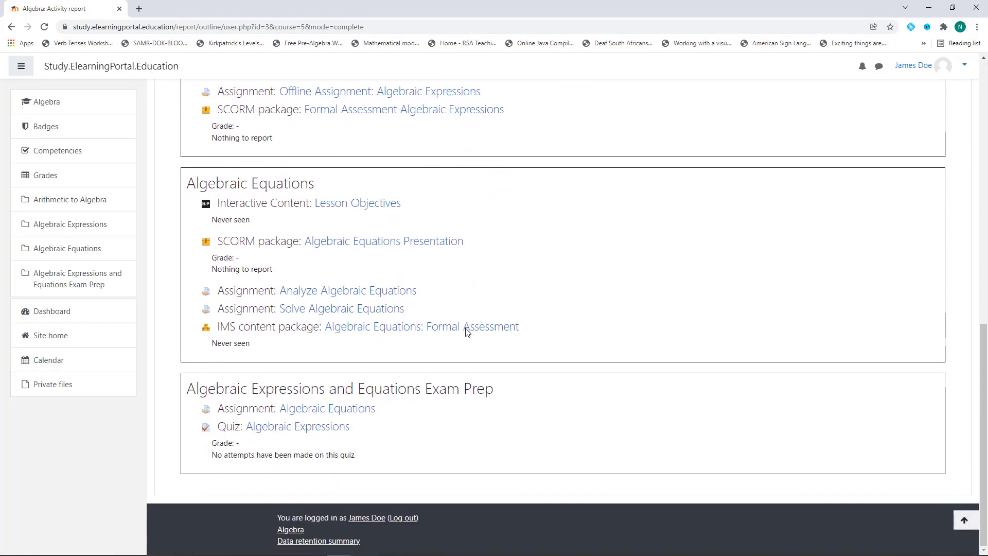
key("Home")
left_click(11, 26)
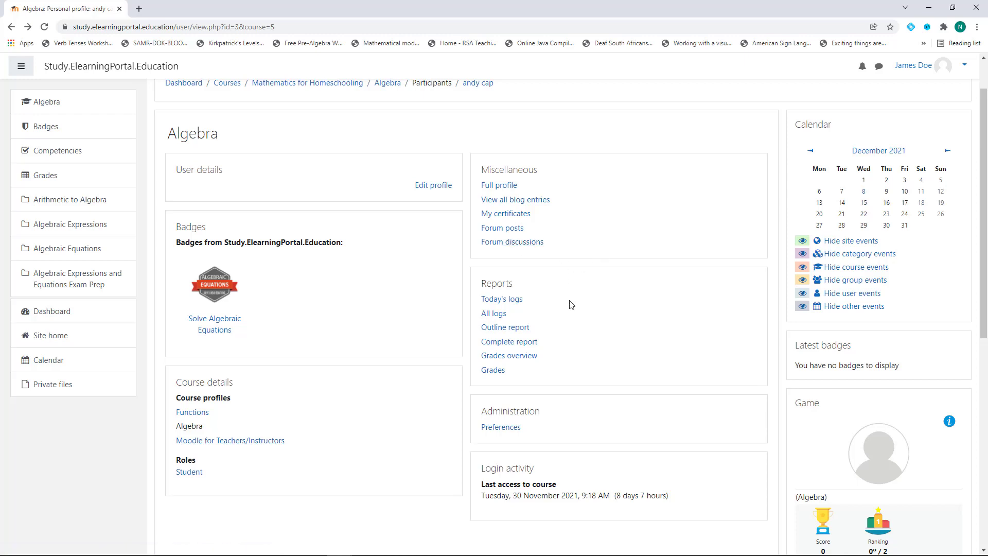
scroll(595, 320, "down", 1)
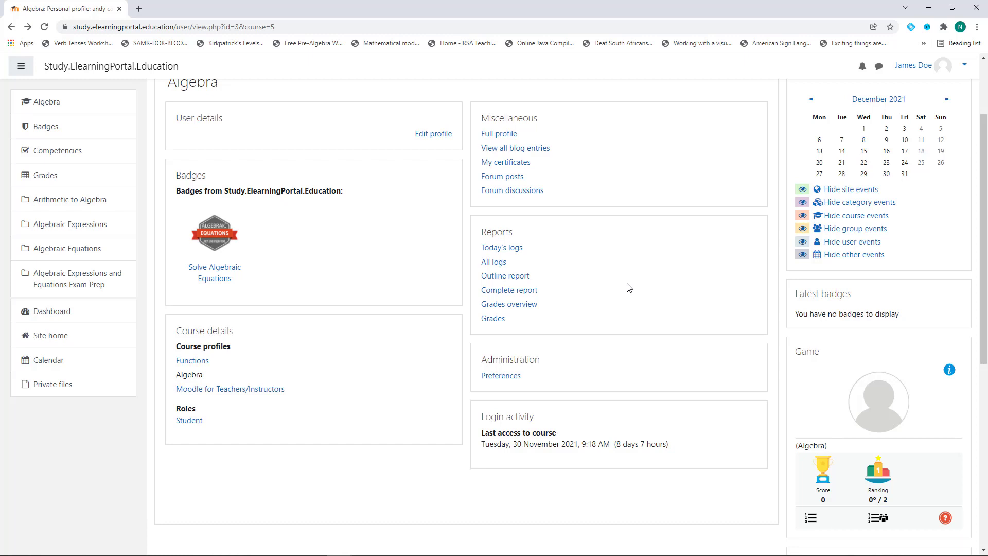
scroll(628, 288, "up", 2)
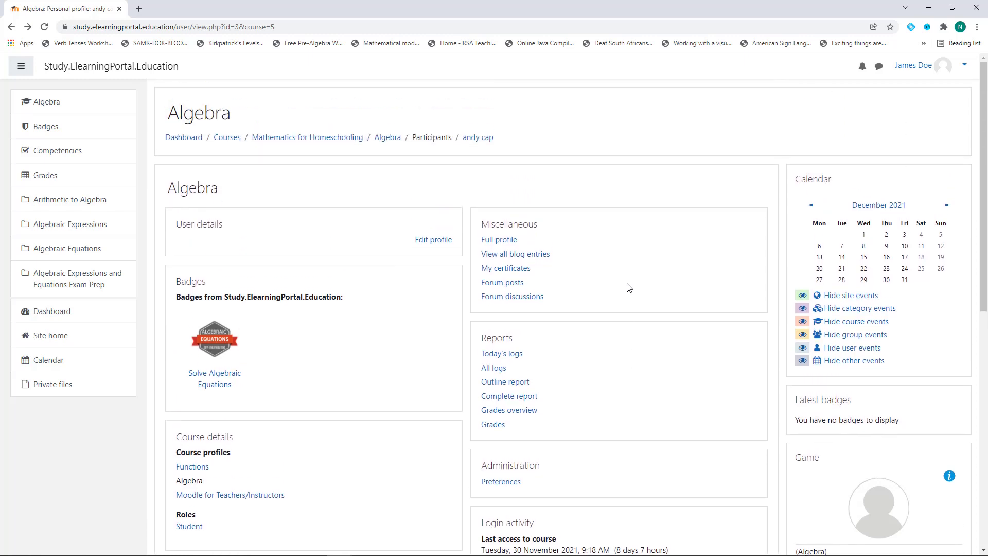